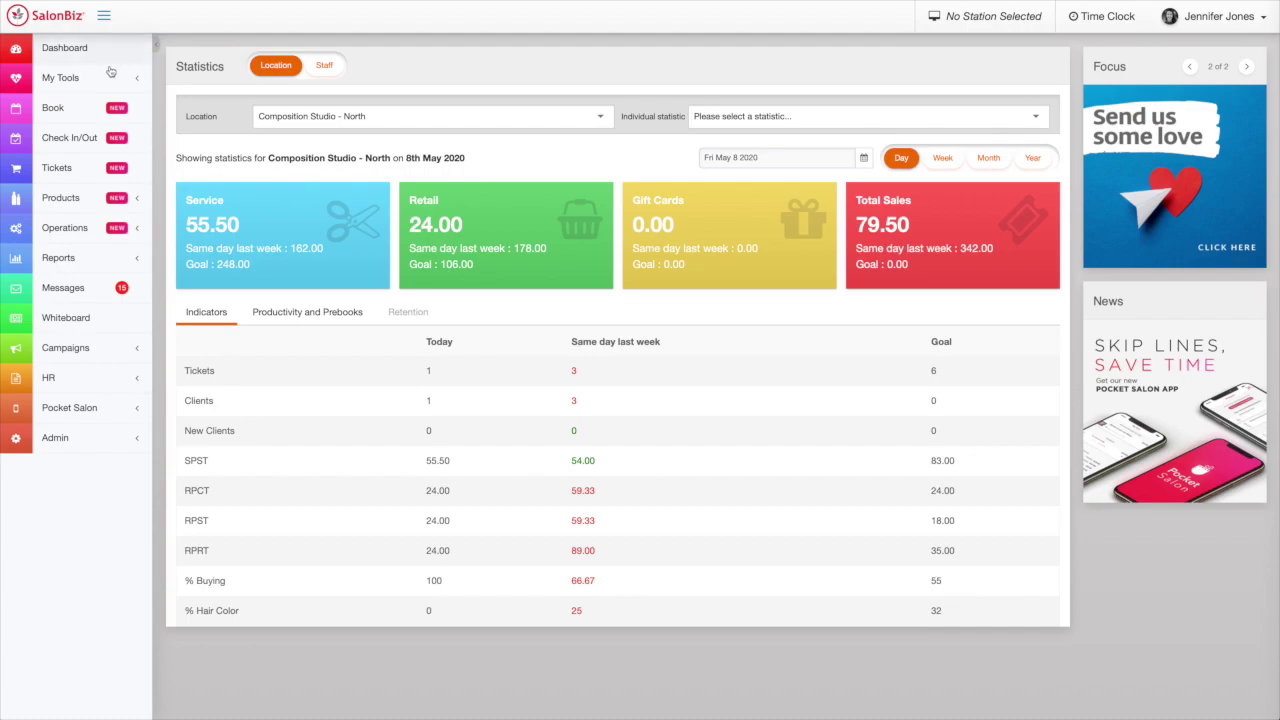
Go to the Marketing Templates page under Campaigns
{"action": "left_click", "coordinate": [101, 349]}
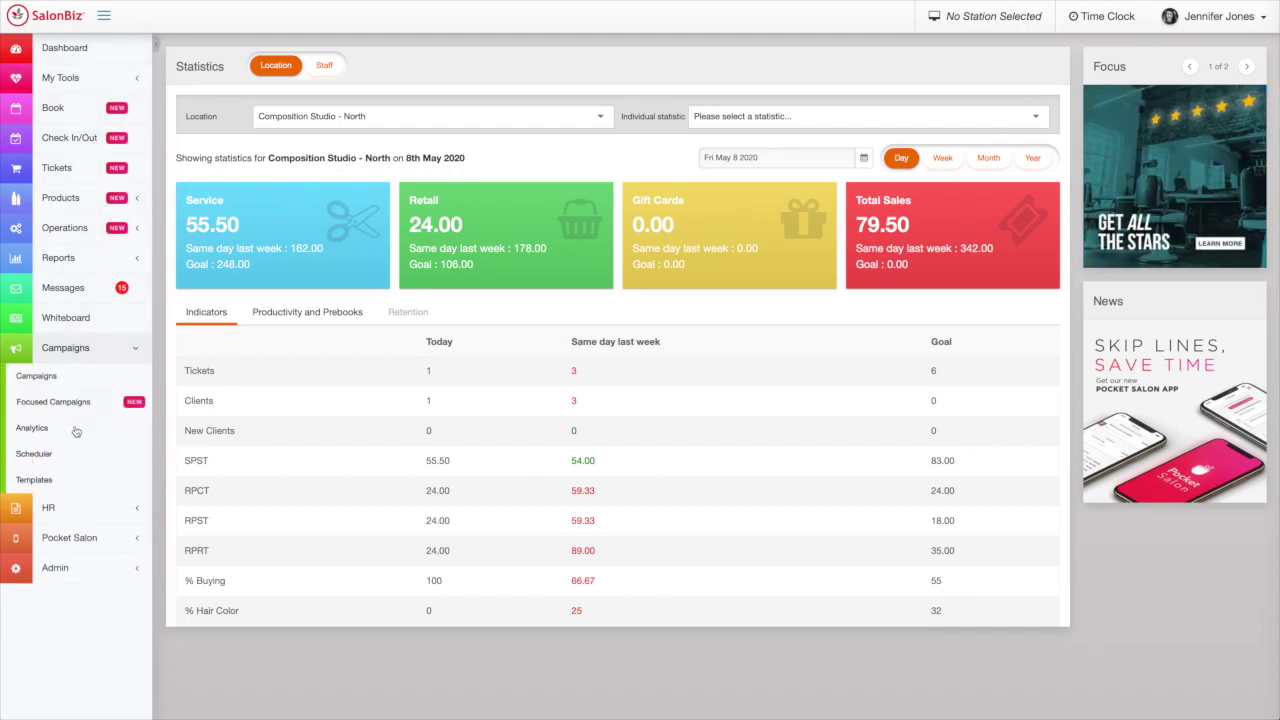
{"action": "left_click", "coordinate": [83, 481]}
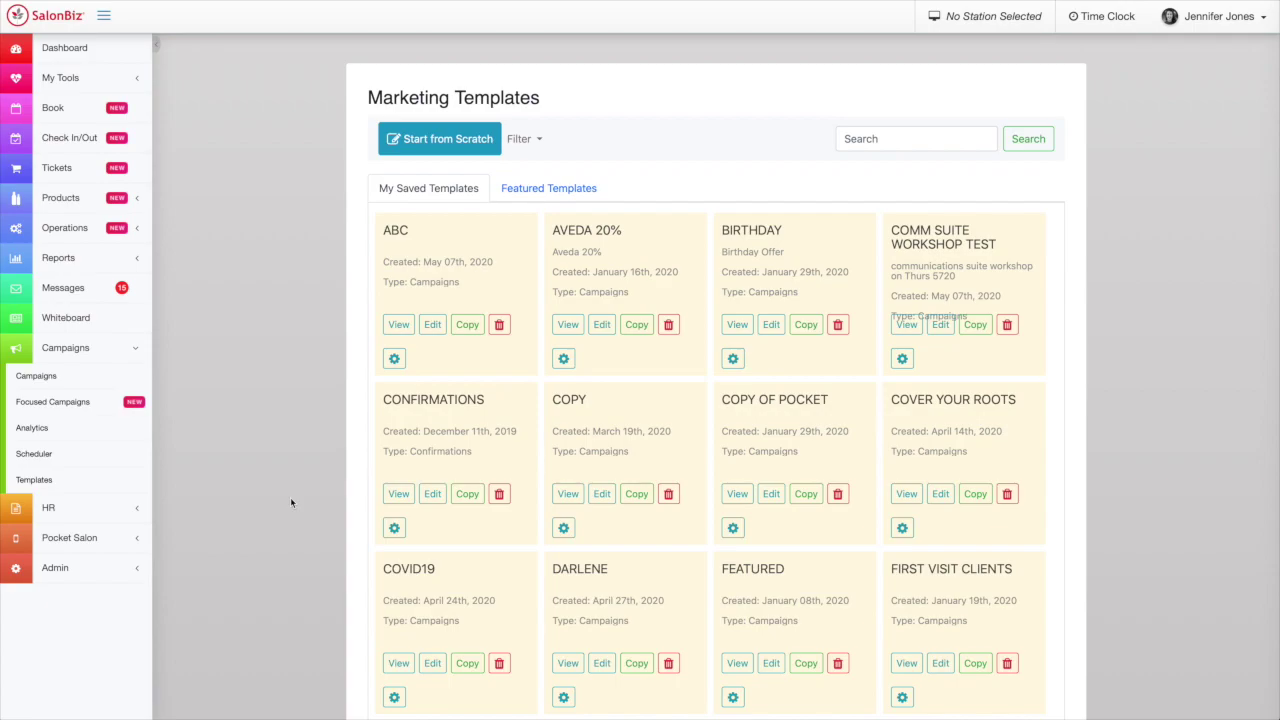
Create a blank template named 'First Try' with a short description and save it
{"action": "left_click", "coordinate": [433, 141]}
{"action": "left_click", "coordinate": [705, 215]}
{"action": "type", "text": "First"}
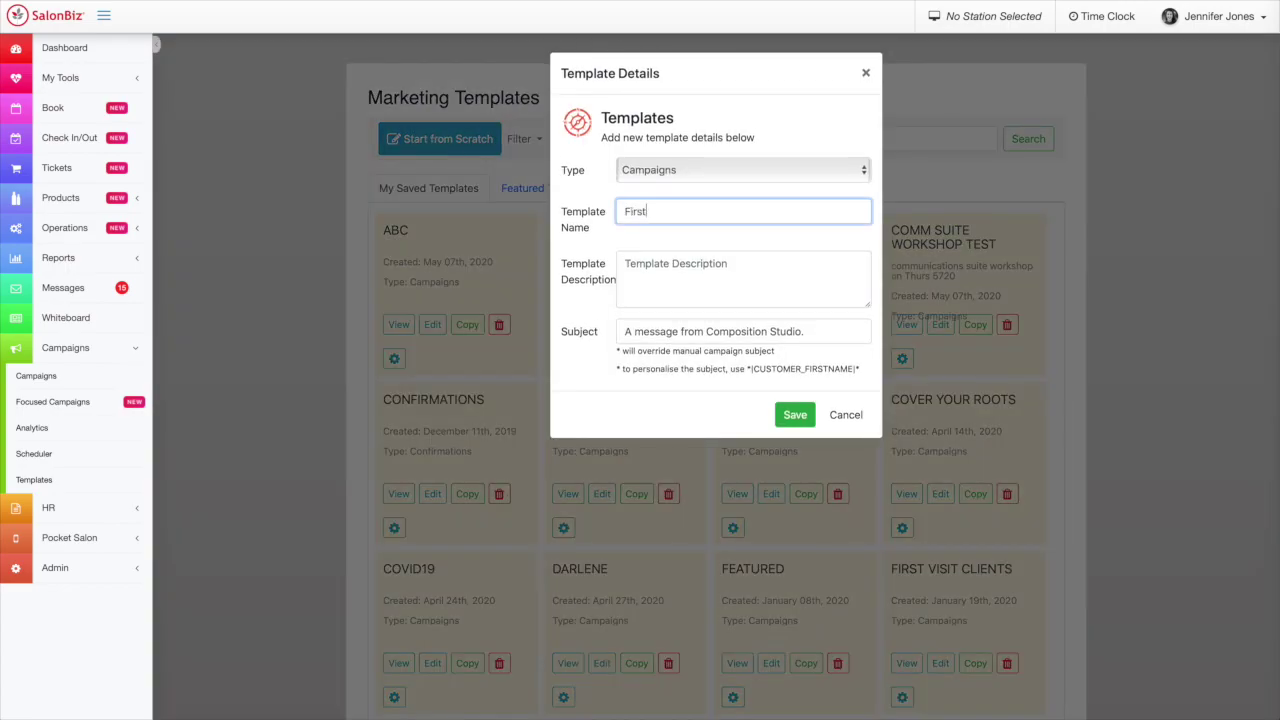
{"action": "left_click", "coordinate": [646, 262]}
{"action": "type", "text": "fi"}
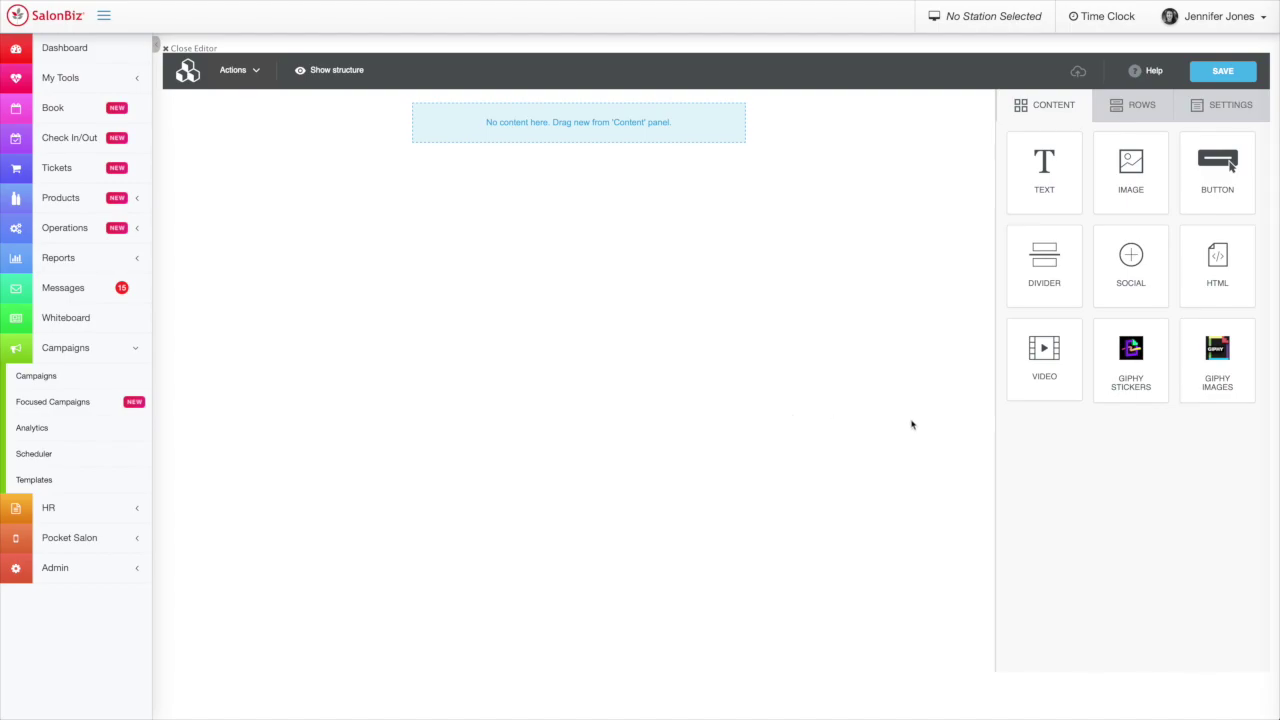
Add image, text, divider, second image, button and social icon blocks to the email
{"action": "left_click_drag", "start_coordinate": [1142, 178], "coordinate": [669, 129]}
{"action": "left_click_drag", "start_coordinate": [1044, 165], "coordinate": [639, 212]}
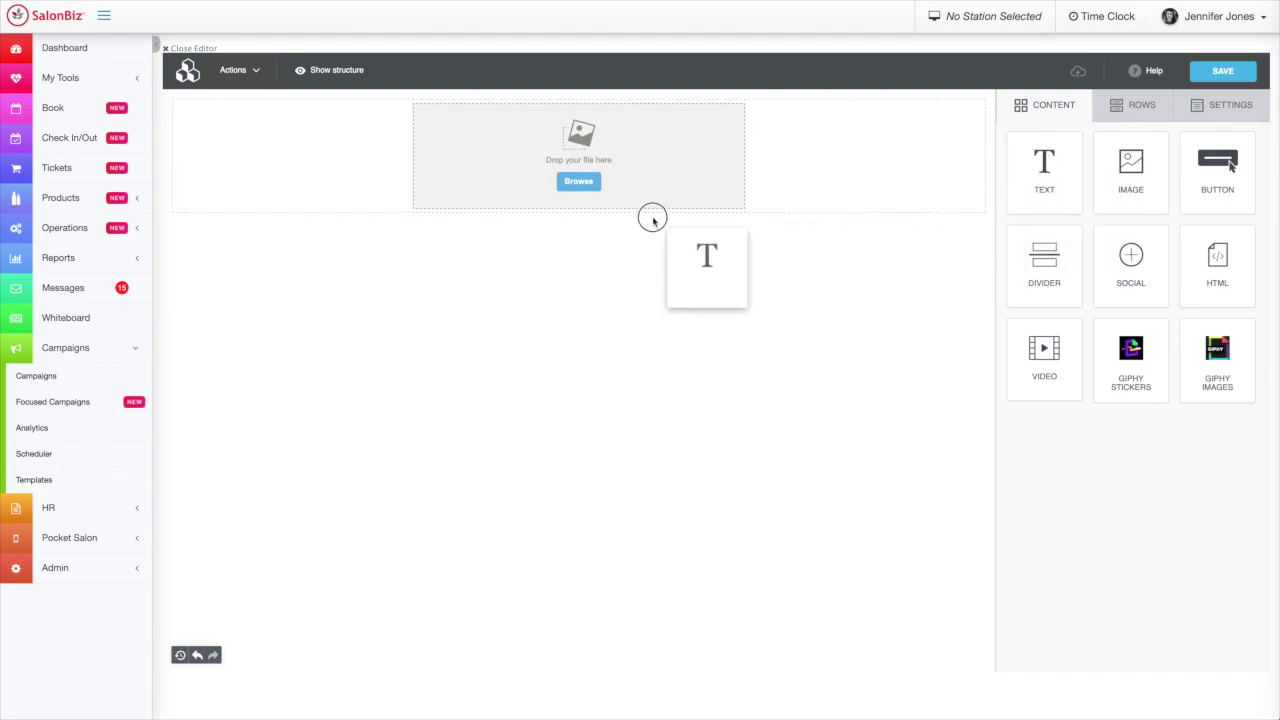
{"action": "left_click_drag", "start_coordinate": [1044, 262], "coordinate": [640, 238]}
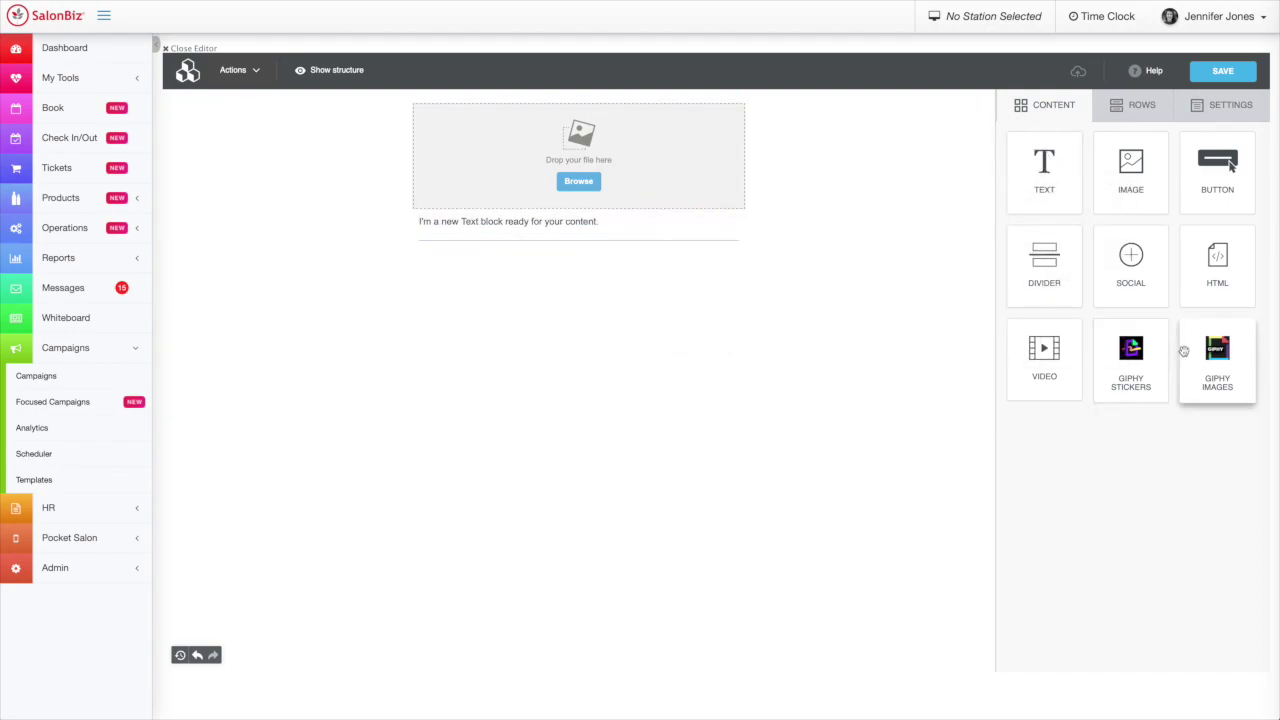
{"action": "left_click_drag", "start_coordinate": [1137, 181], "coordinate": [673, 254]}
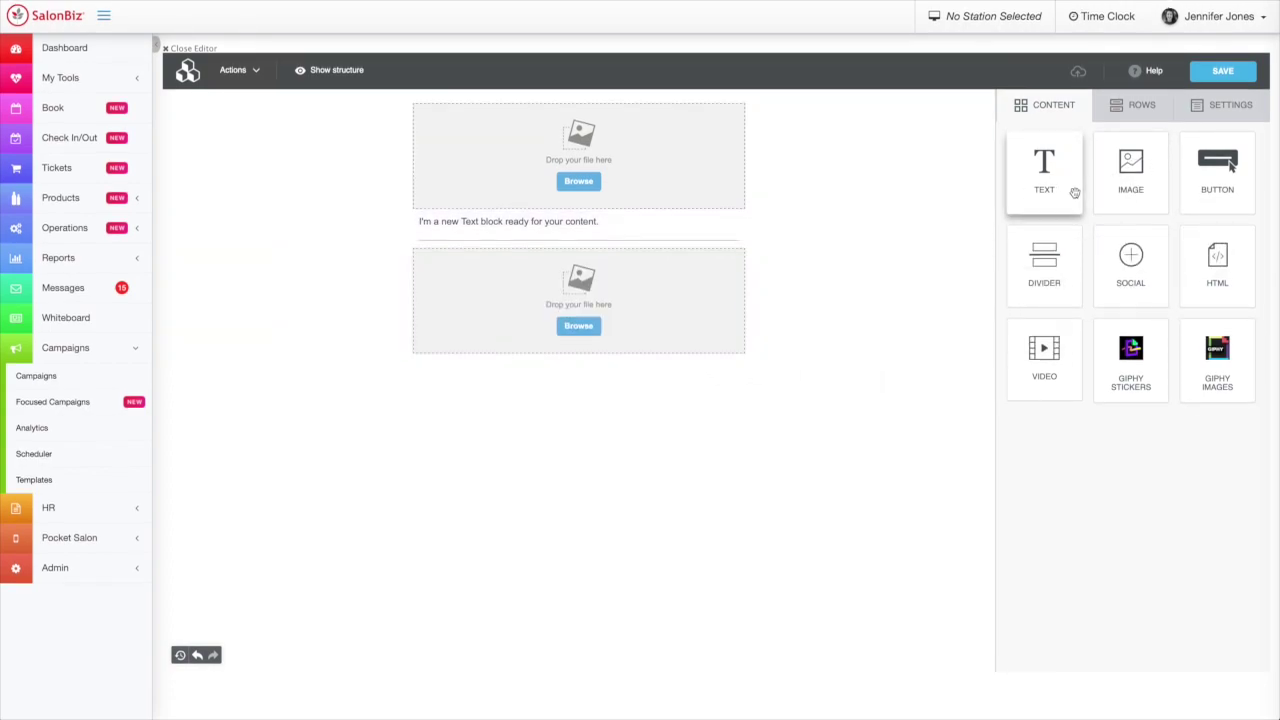
{"action": "left_click_drag", "start_coordinate": [1217, 166], "coordinate": [572, 365]}
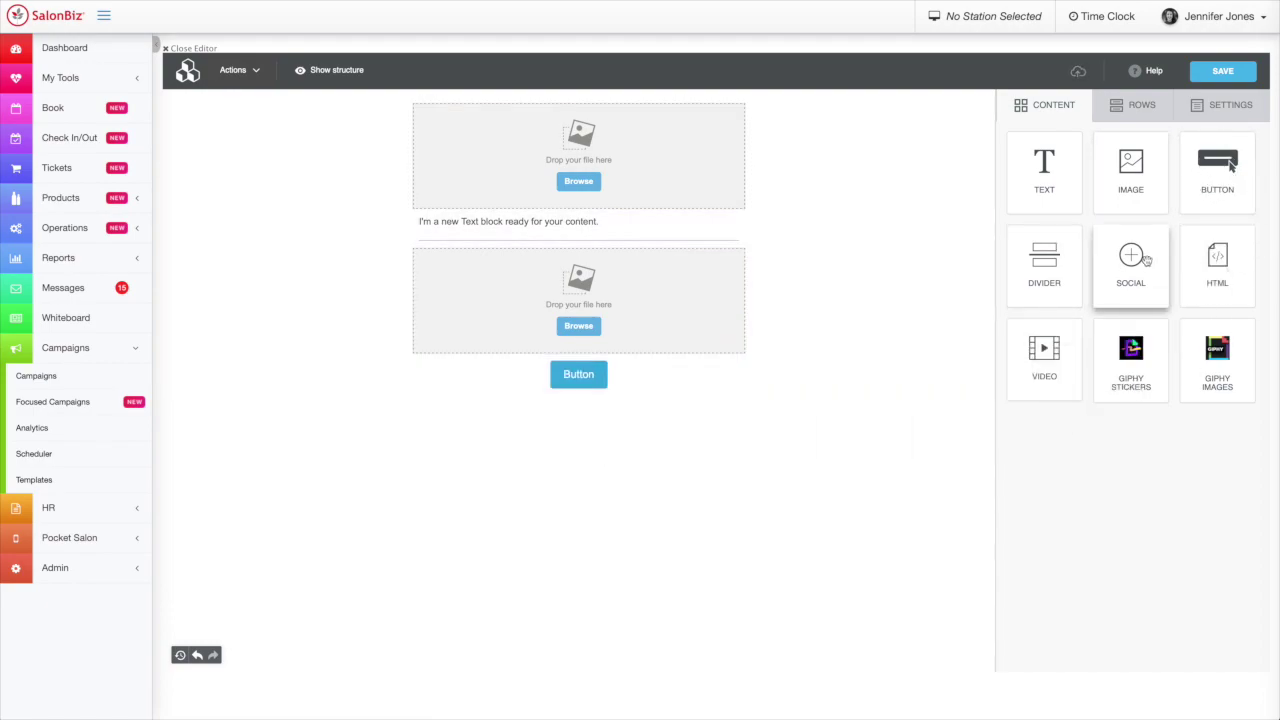
{"action": "left_click_drag", "start_coordinate": [1147, 260], "coordinate": [627, 403]}
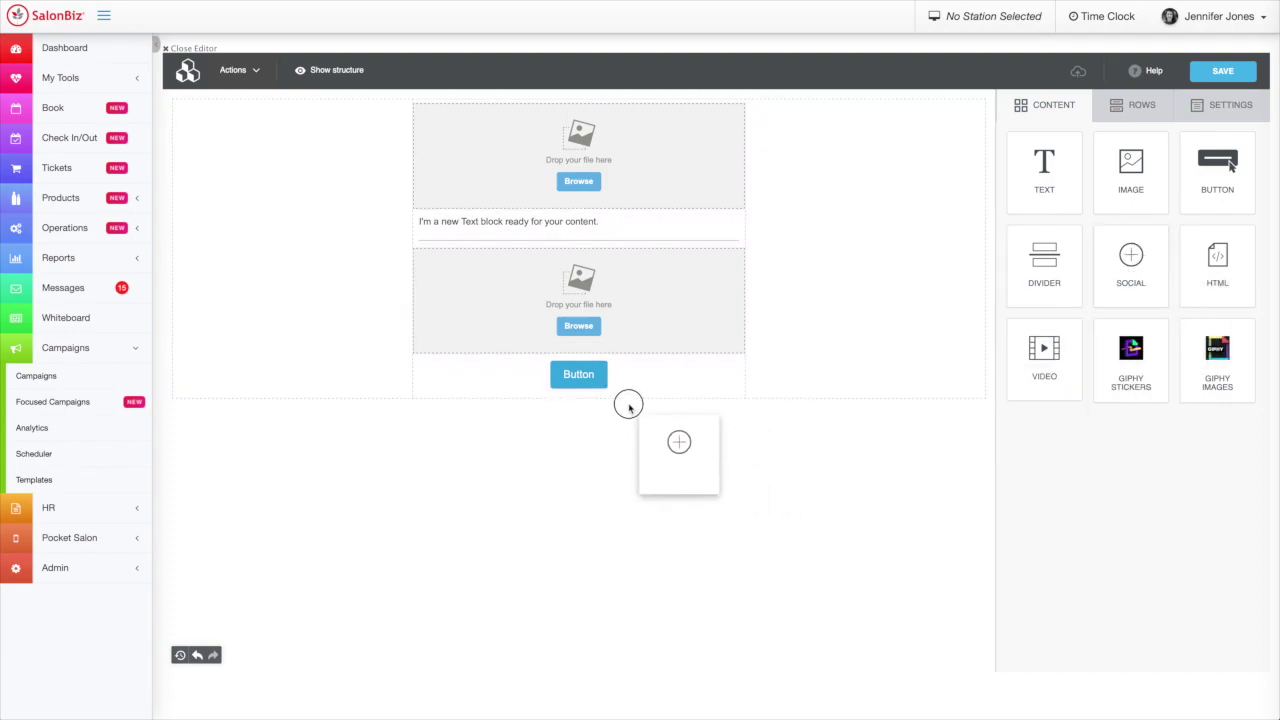
{"action": "left_click_drag", "start_coordinate": [627, 403], "coordinate": [627, 403]}
Add a Giphy sticker block and dismiss its picker without choosing a sticker
{"action": "left_click_drag", "start_coordinate": [1140, 356], "coordinate": [603, 360]}
{"action": "left_click", "coordinate": [577, 428]}
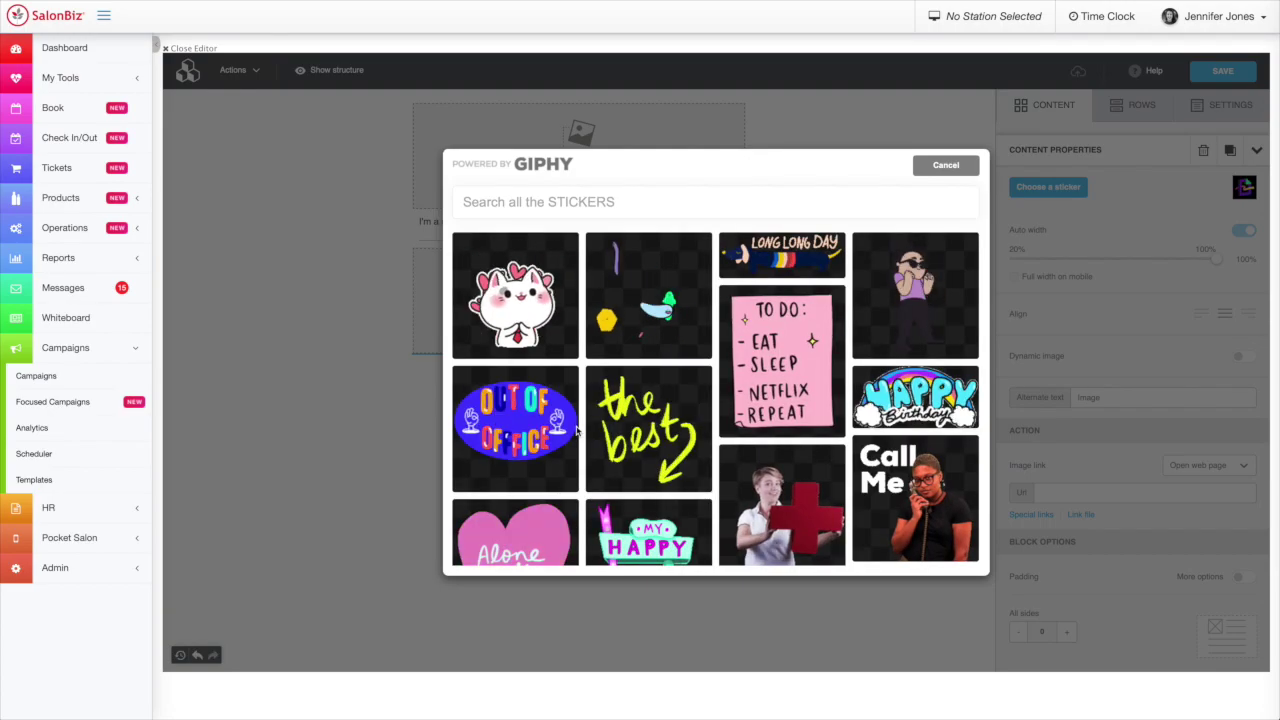
{"action": "left_click", "coordinate": [945, 165]}
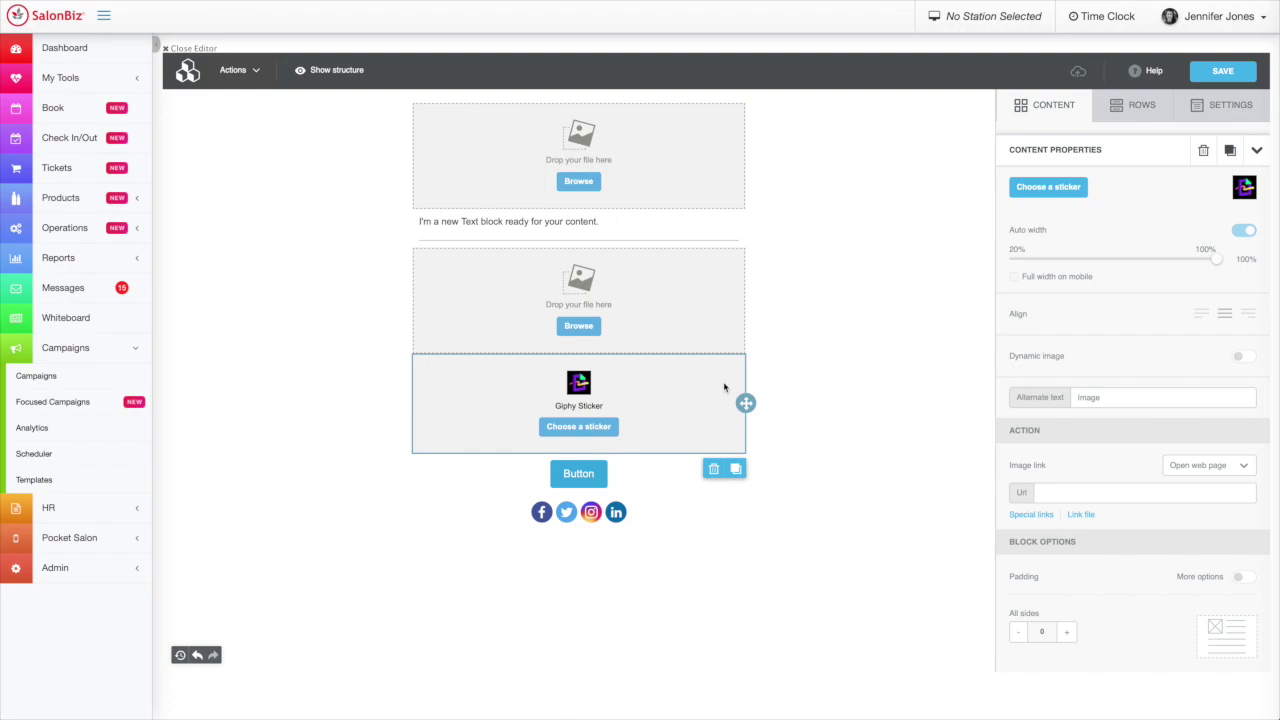
Delete the Giphy sticker block and switch the social icons to the dark circular style
{"action": "left_click", "coordinate": [713, 468]}
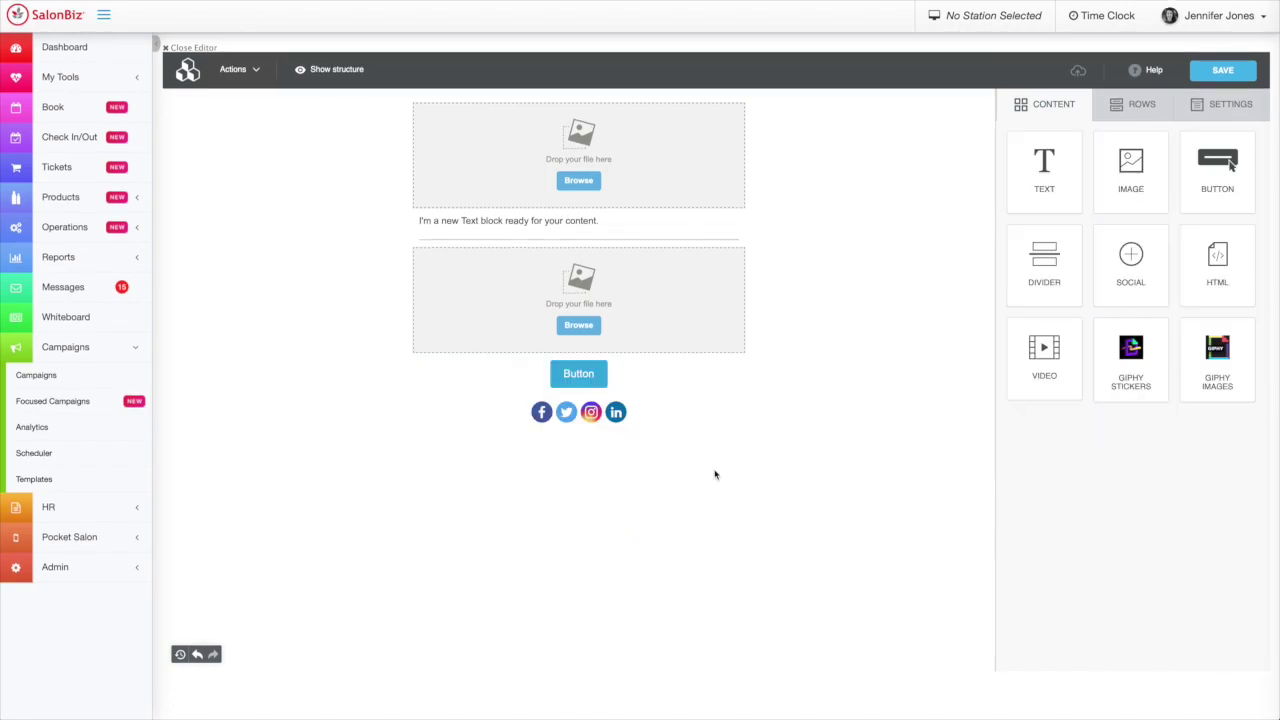
{"action": "left_click", "coordinate": [688, 409]}
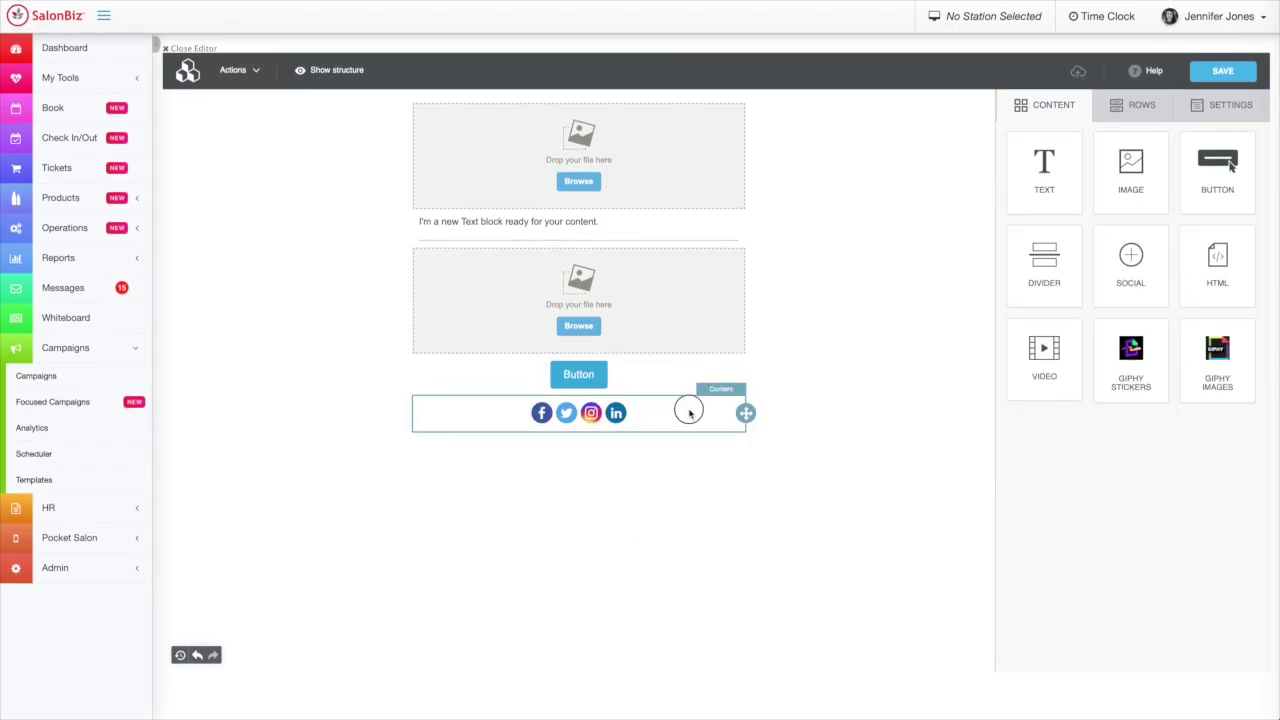
{"action": "left_click", "coordinate": [1243, 188]}
{"action": "scroll", "coordinate": [1202, 325], "scroll_direction": "down", "scroll_amount": 2}
{"action": "scroll", "coordinate": [1202, 325], "scroll_direction": "down", "scroll_amount": 2}
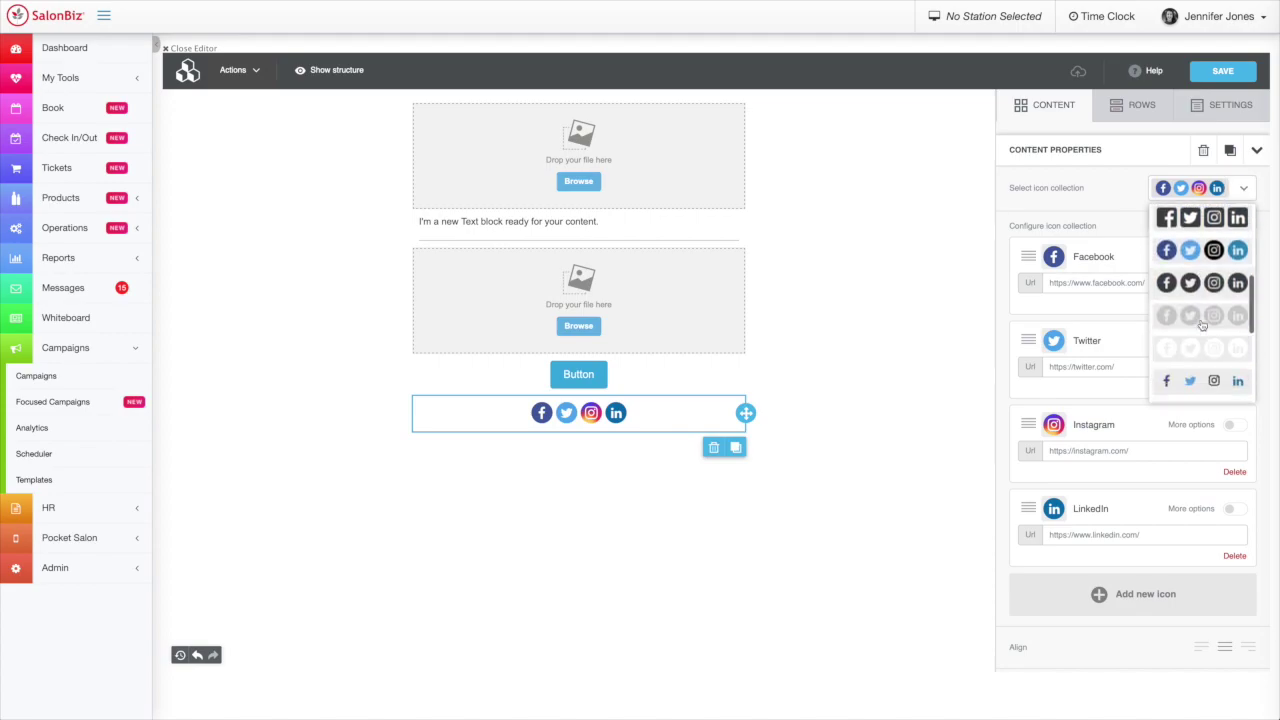
{"action": "left_click", "coordinate": [1205, 268]}
{"action": "left_click", "coordinate": [1234, 556]}
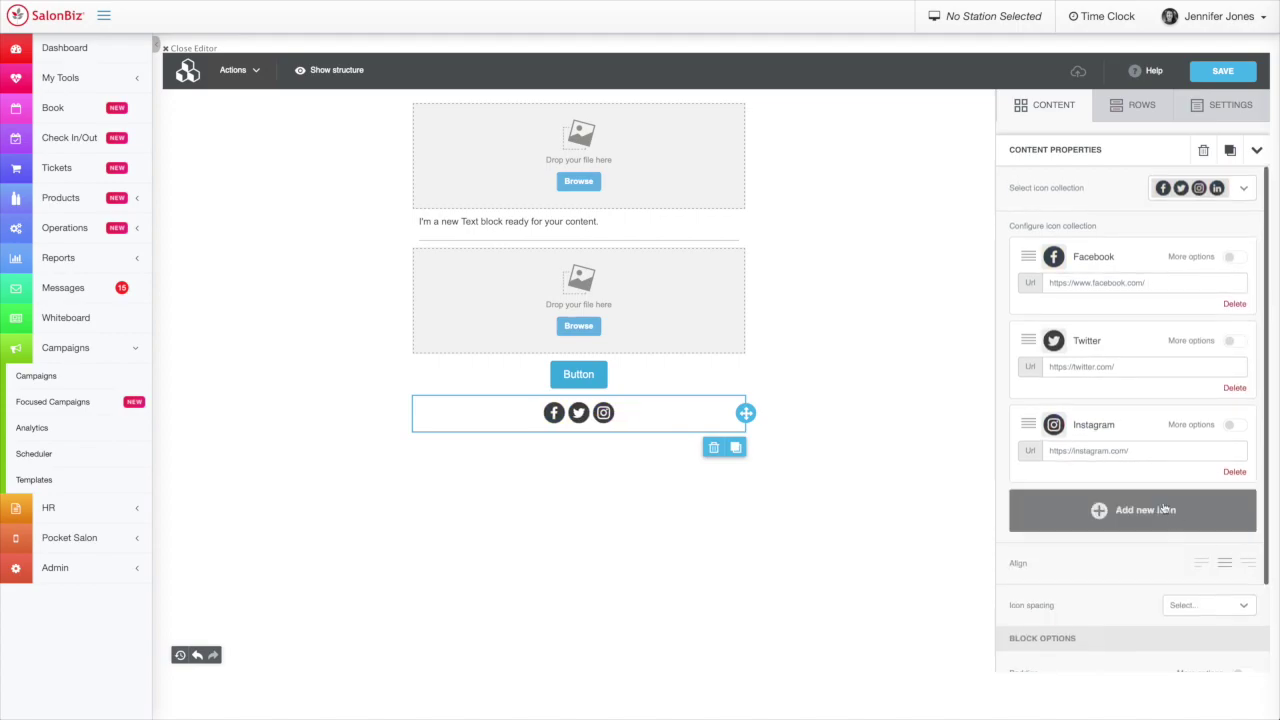
{"action": "left_click", "coordinate": [1150, 283]}
{"action": "type", "text": "salonbiz"}
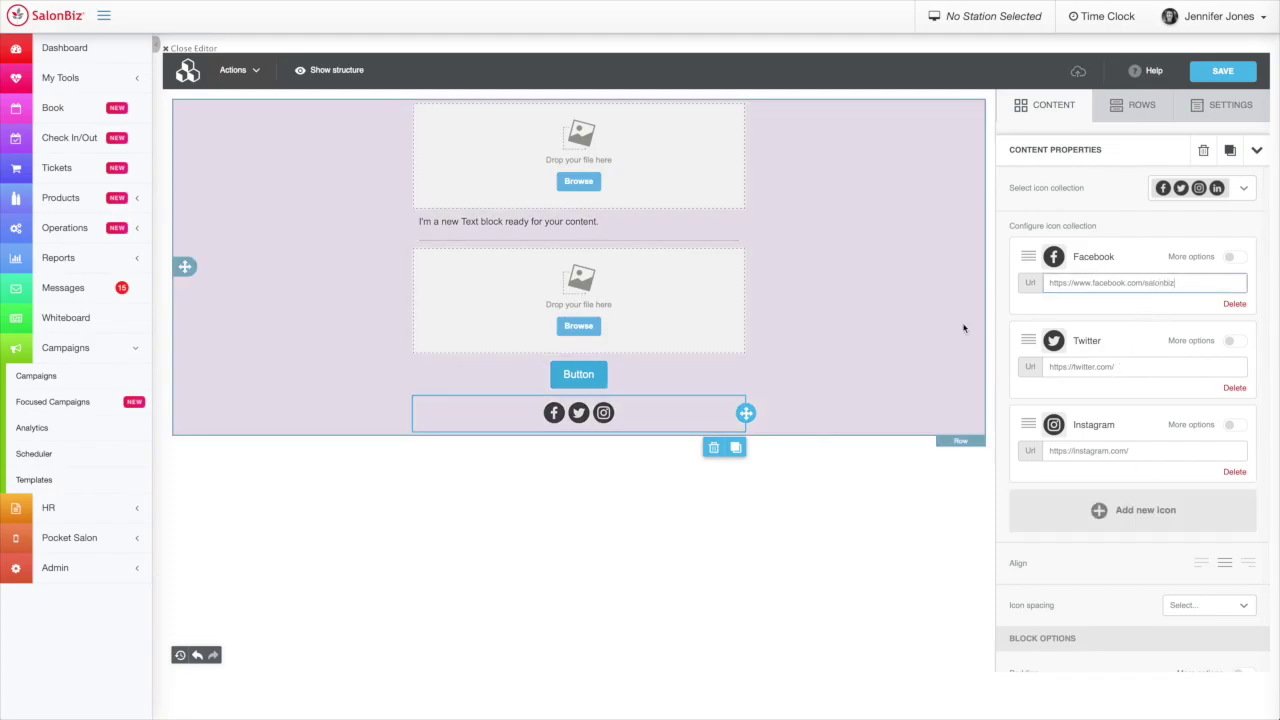
{"action": "left_click", "coordinate": [942, 489]}
{"action": "left_click", "coordinate": [613, 373]}
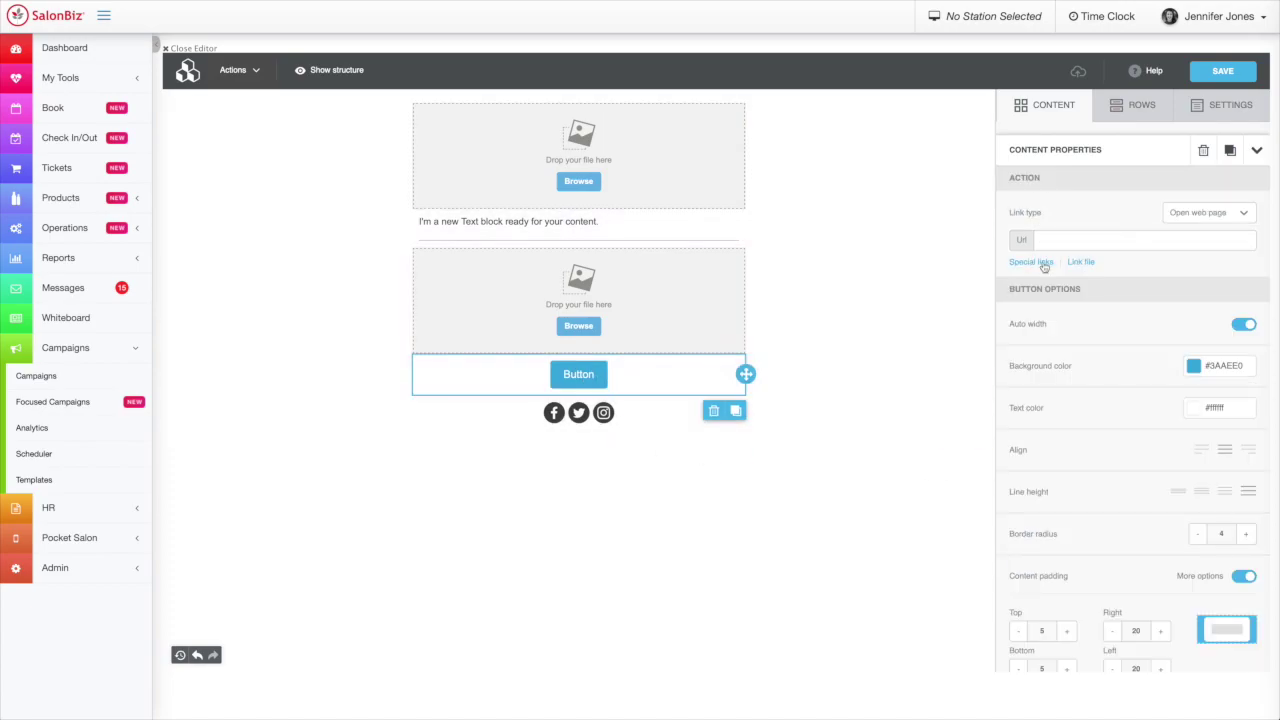
{"action": "left_click", "coordinate": [1063, 240]}
{"action": "type", "text": "www.salonbiz"}
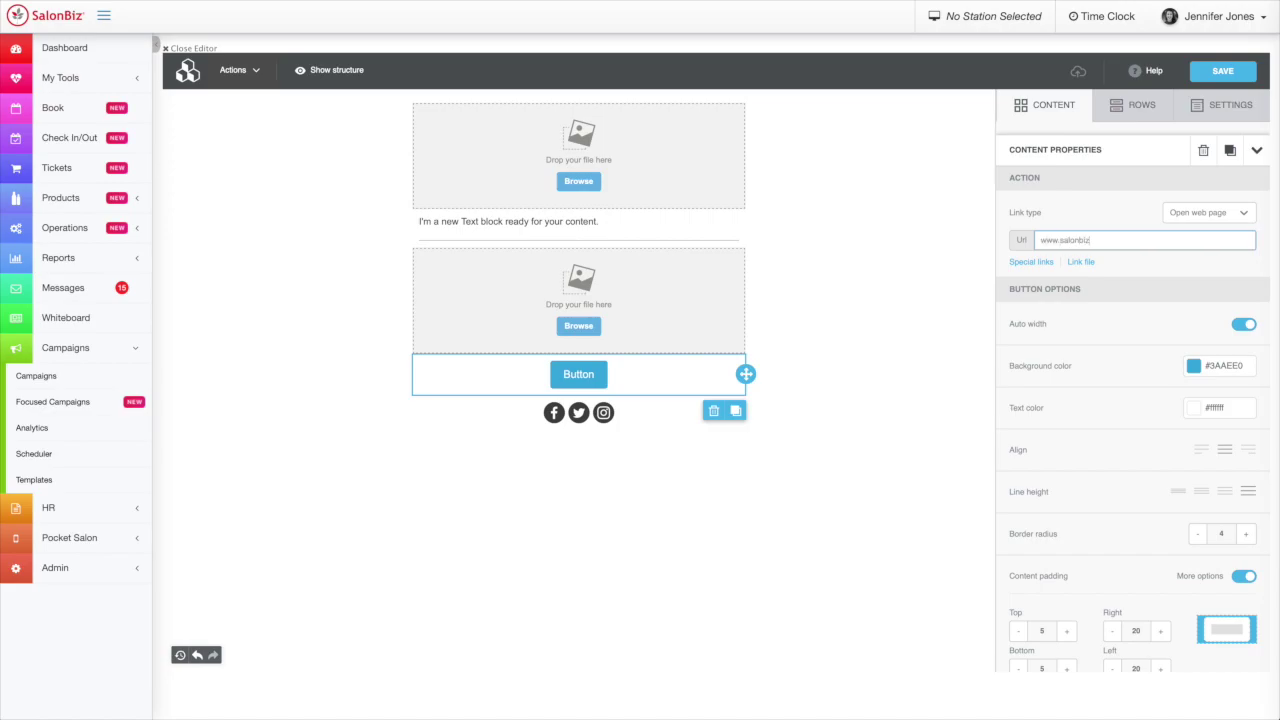
{"action": "type", "text": "software.com"}
{"action": "left_click", "coordinate": [1195, 367]}
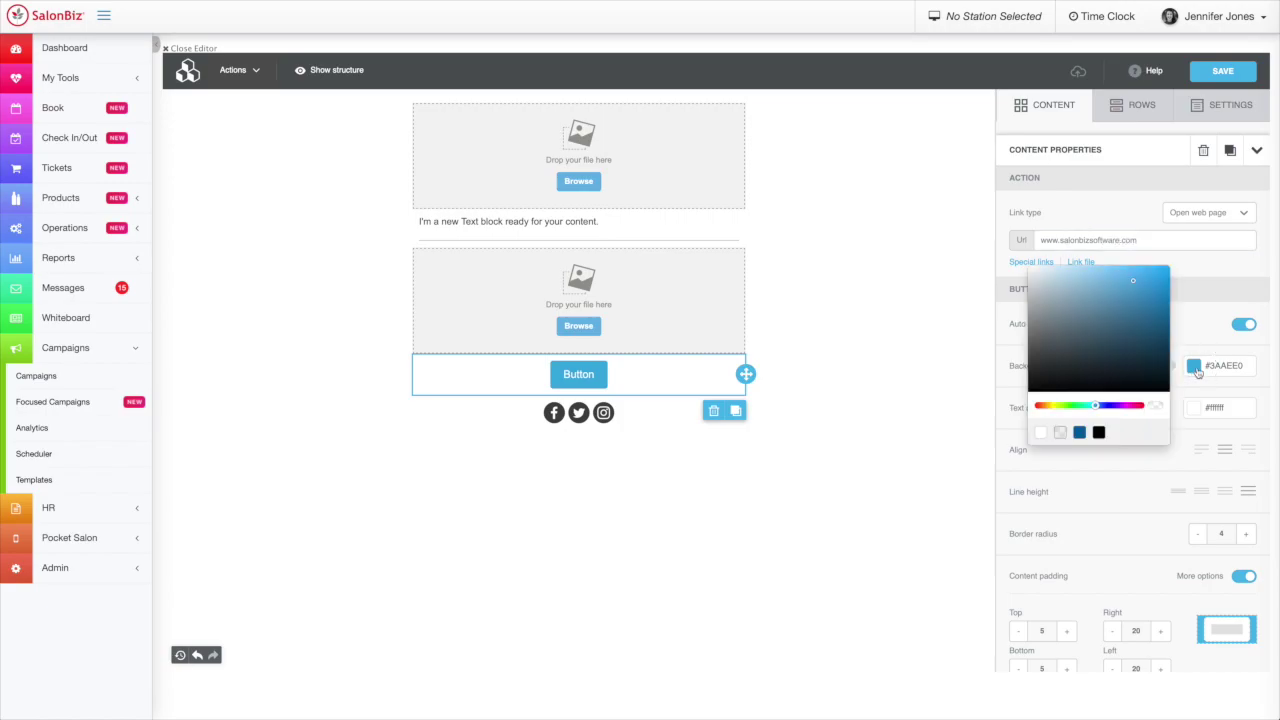
{"action": "left_click", "coordinate": [1038, 405]}
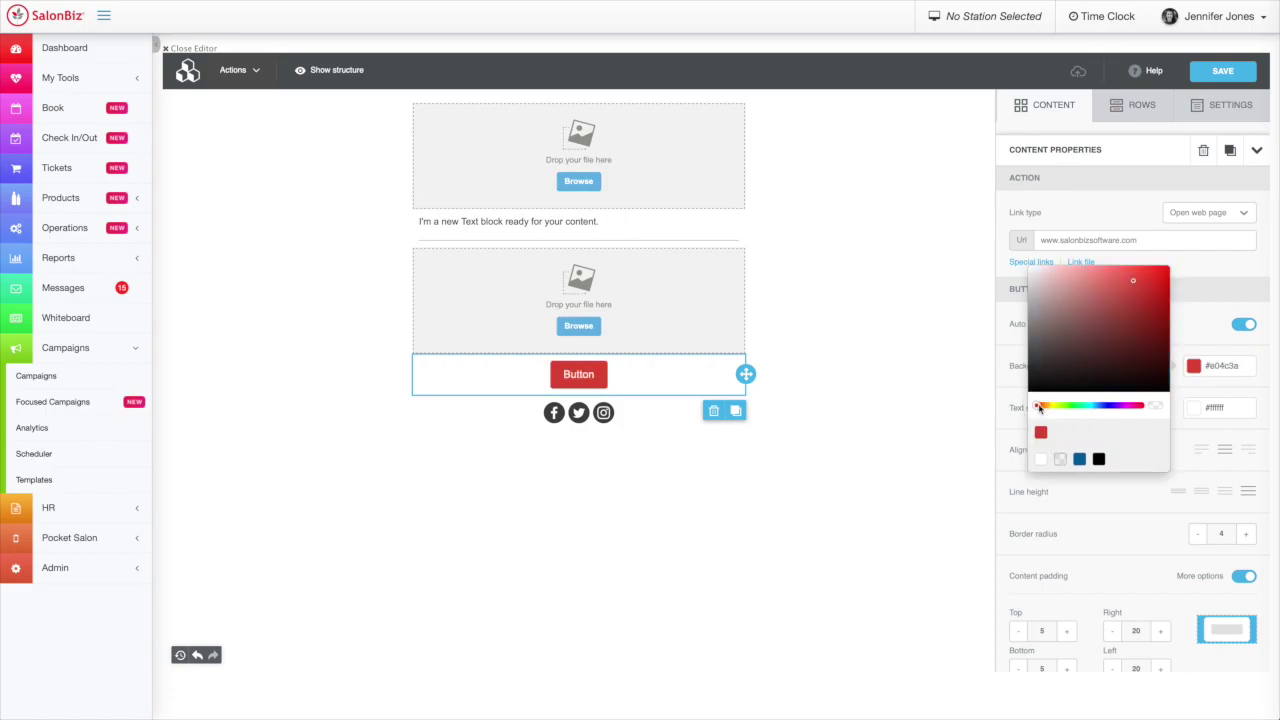
{"action": "left_click", "coordinate": [982, 472]}
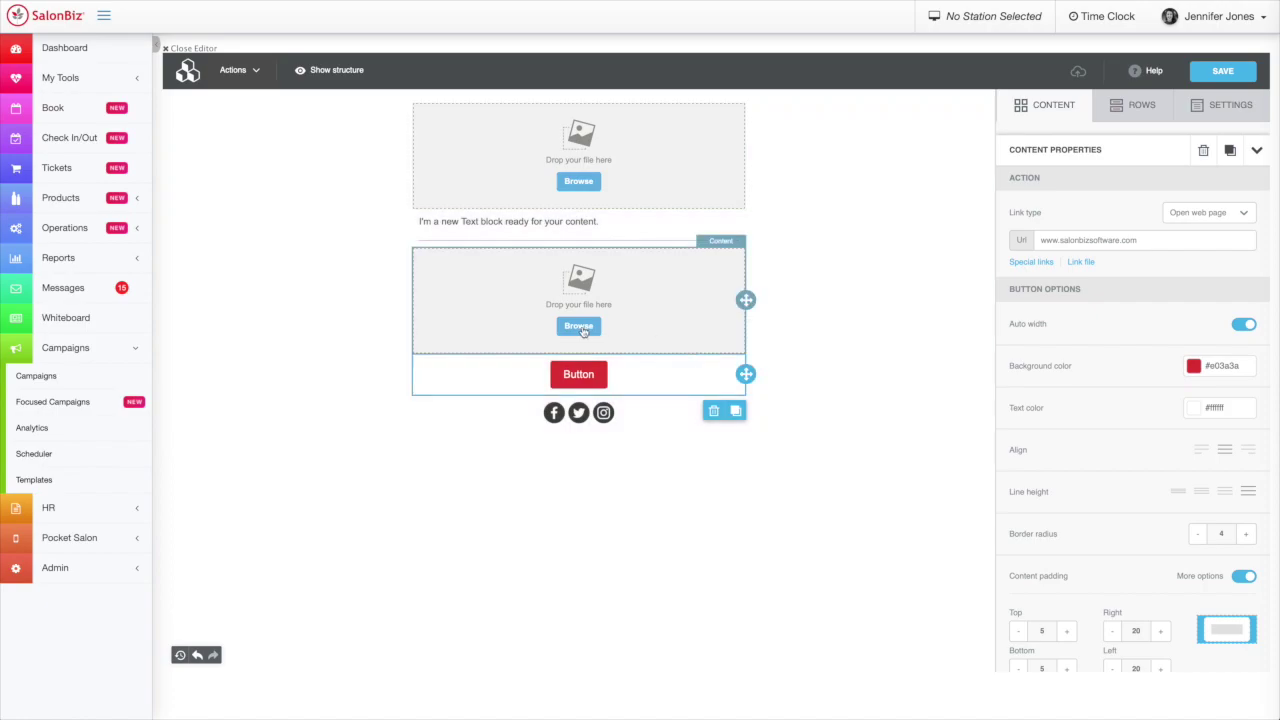
{"action": "left_click", "coordinate": [579, 326]}
{"action": "left_click", "coordinate": [524, 74]}
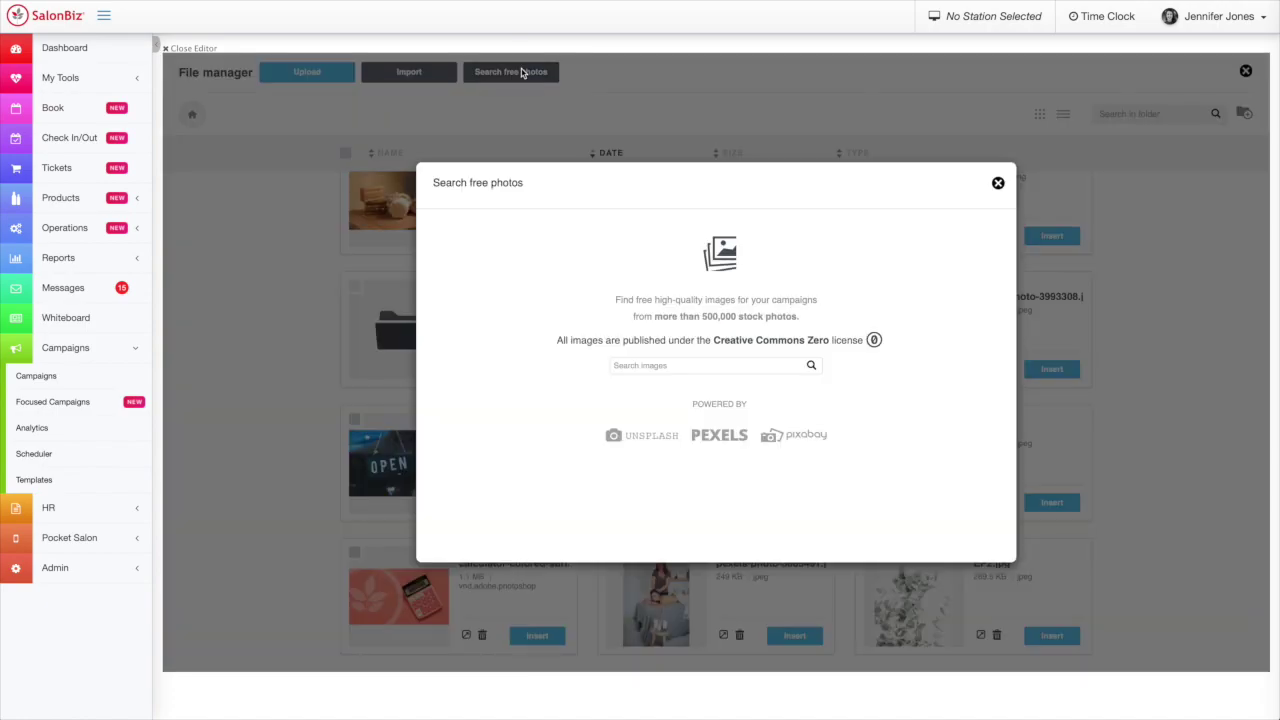
{"action": "left_click", "coordinate": [722, 368]}
{"action": "type", "text": "salon hair"}
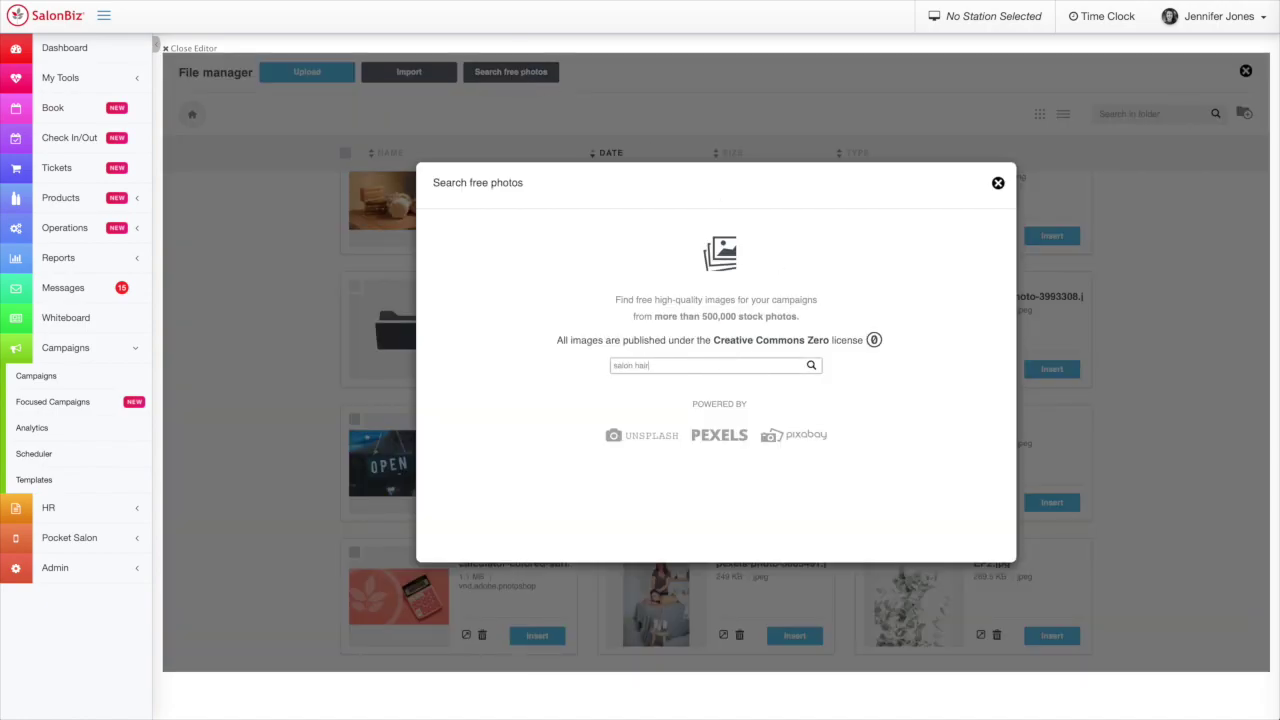
{"action": "key", "text": "Return"}
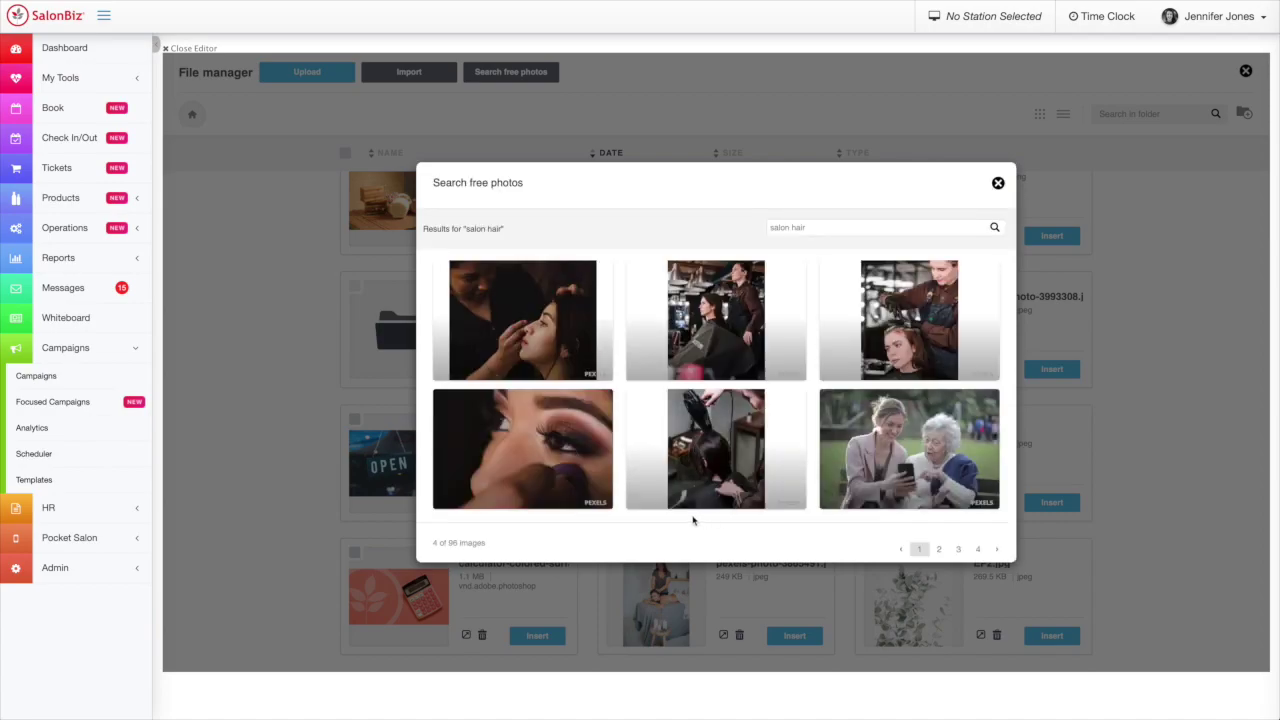
{"action": "scroll", "coordinate": [716, 455], "scroll_direction": "down", "scroll_amount": 3}
{"action": "scroll", "coordinate": [716, 455], "scroll_direction": "down", "scroll_amount": 3}
{"action": "scroll", "coordinate": [716, 455], "scroll_direction": "down", "scroll_amount": 2}
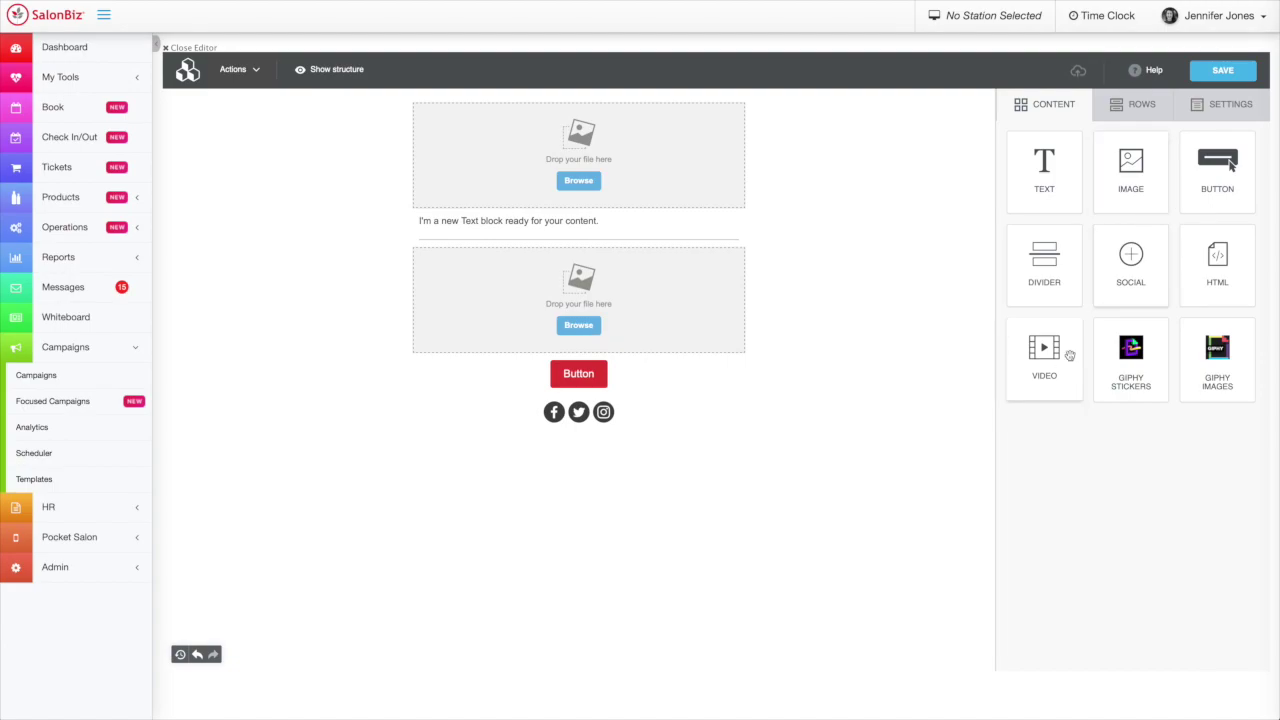
Add a video block under the social icons with the 'How to Boss Gift Cards' YouTube link
{"action": "left_click_drag", "start_coordinate": [1052, 366], "coordinate": [585, 462]}
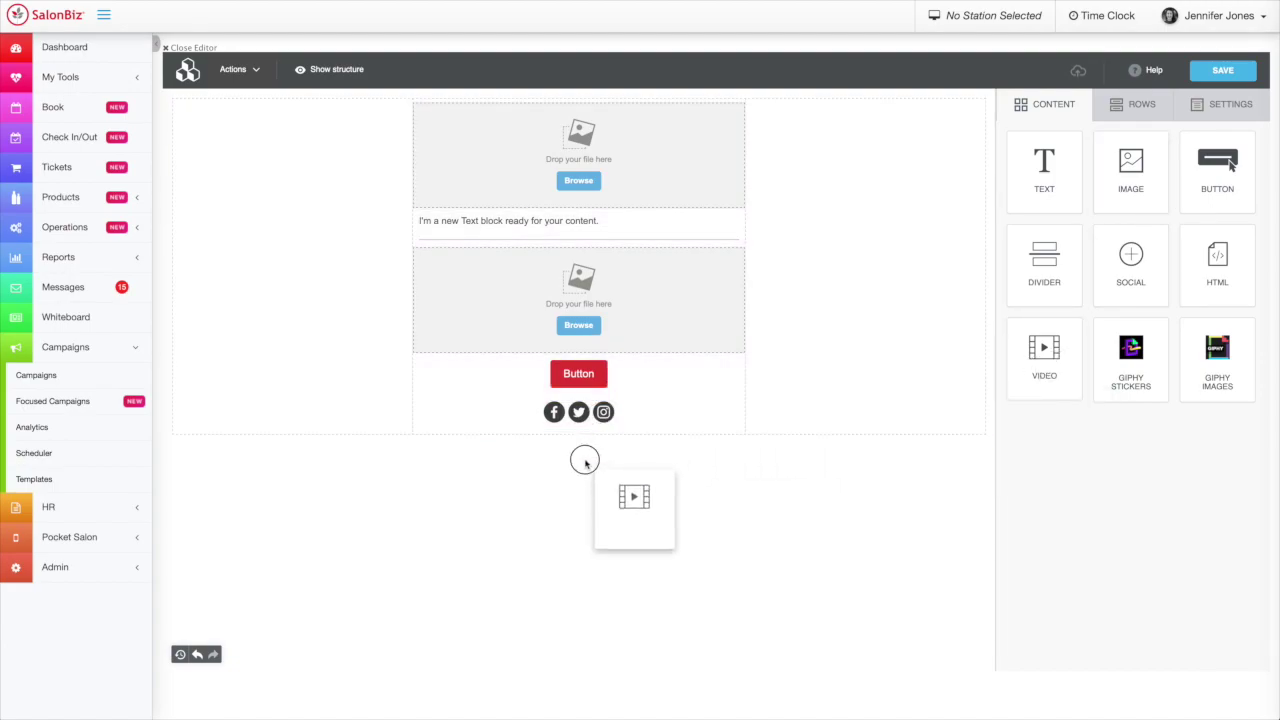
{"action": "left_click_drag", "start_coordinate": [585, 462], "coordinate": [581, 440]}
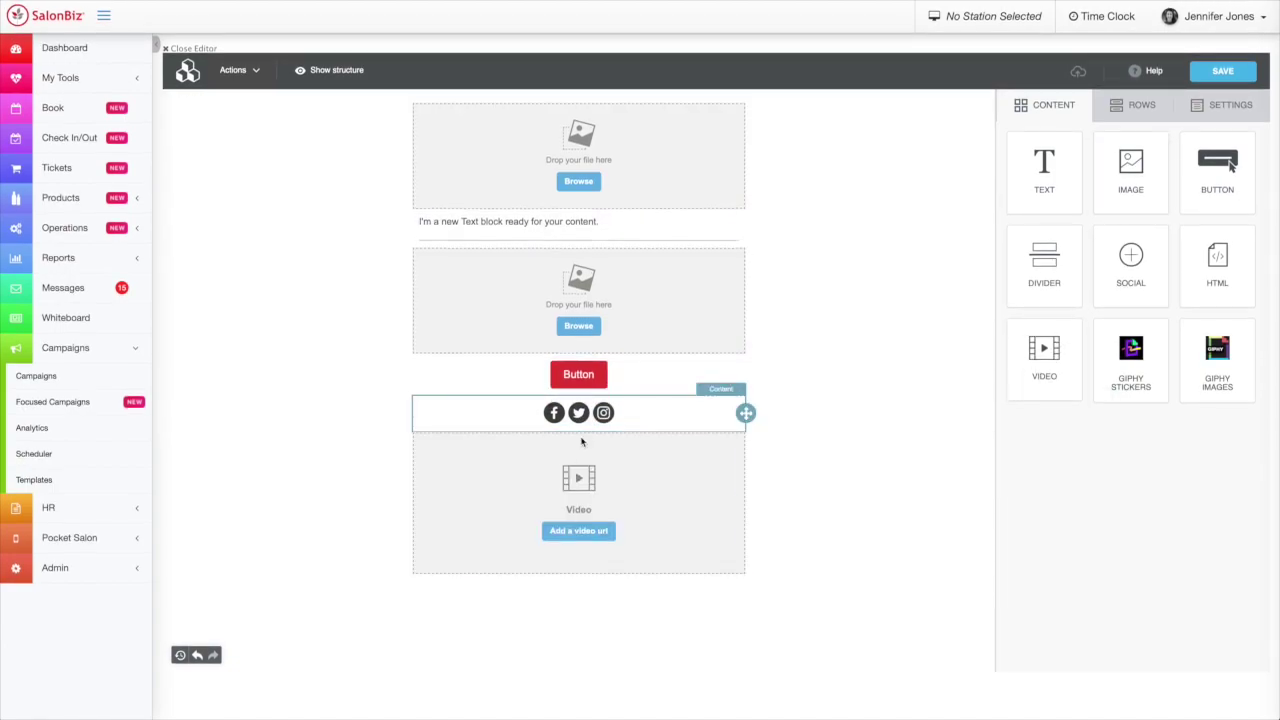
{"action": "left_click", "coordinate": [594, 537]}
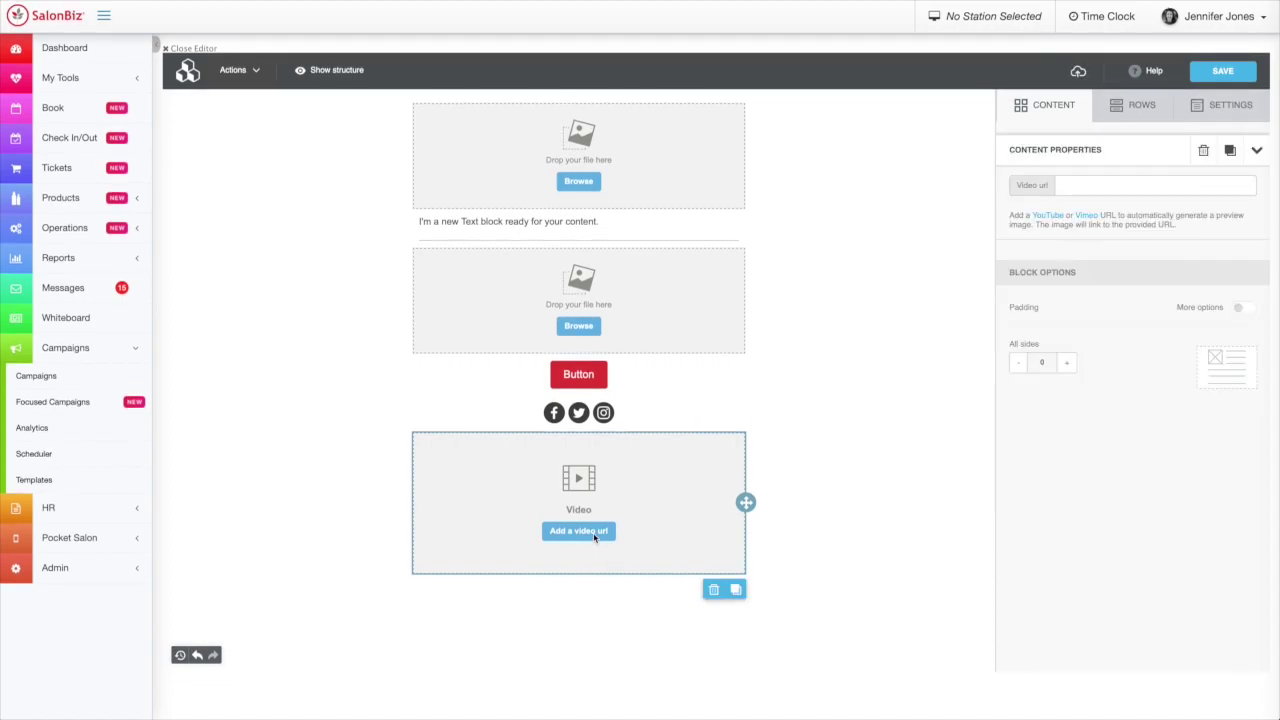
{"action": "left_click", "coordinate": [1073, 185]}
{"action": "key", "text": "ctrl+v"}
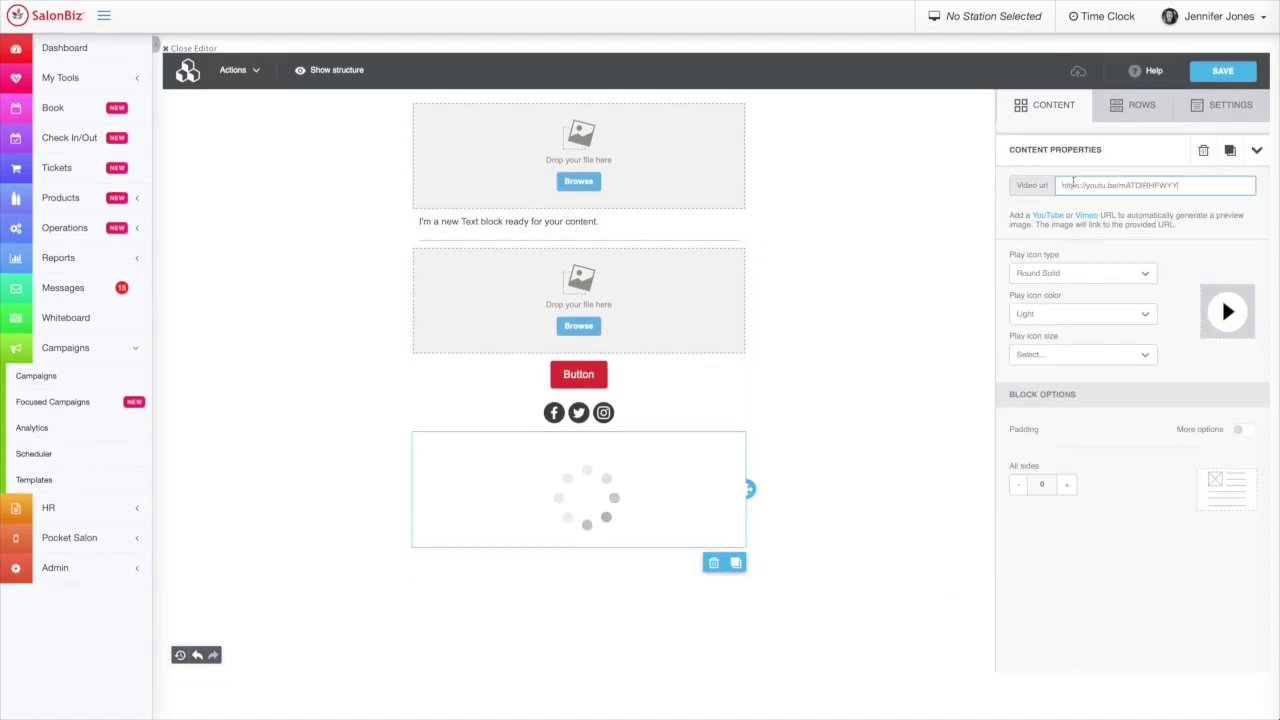
Set the video's play icon to 65px and Dark
{"action": "scroll", "coordinate": [975, 500], "scroll_direction": "down", "scroll_amount": 1}
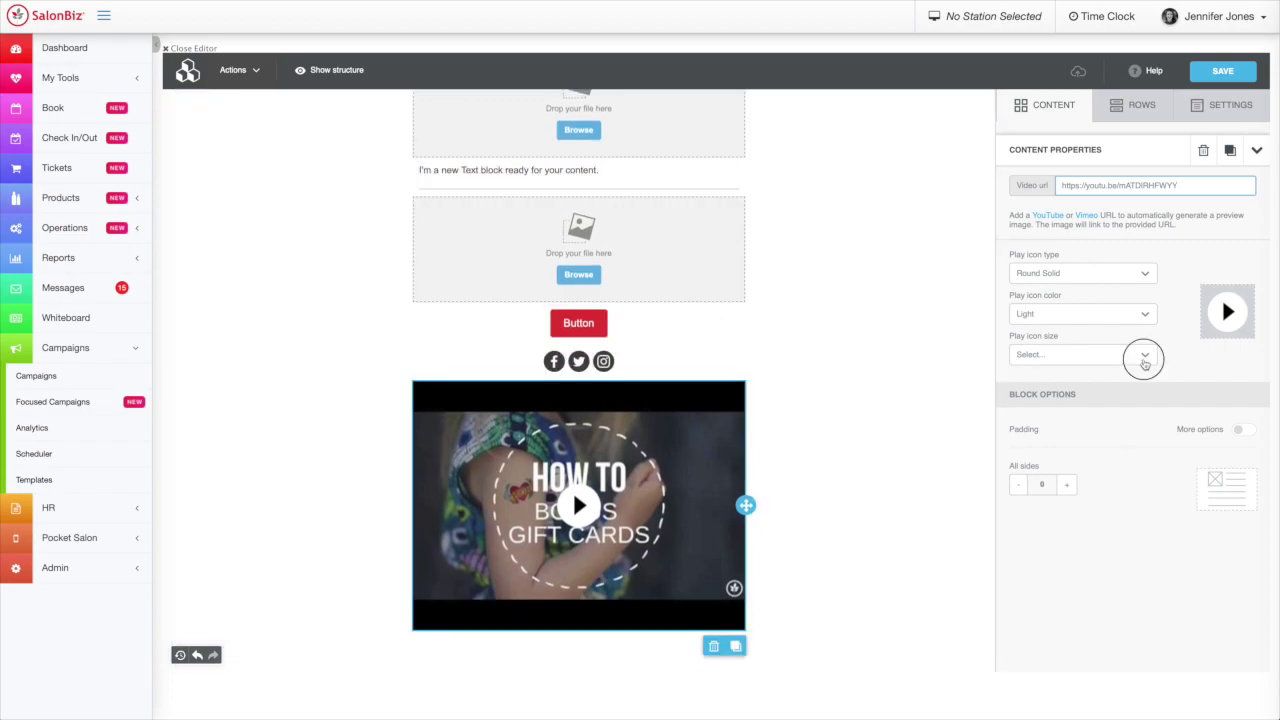
{"action": "left_click", "coordinate": [1065, 355]}
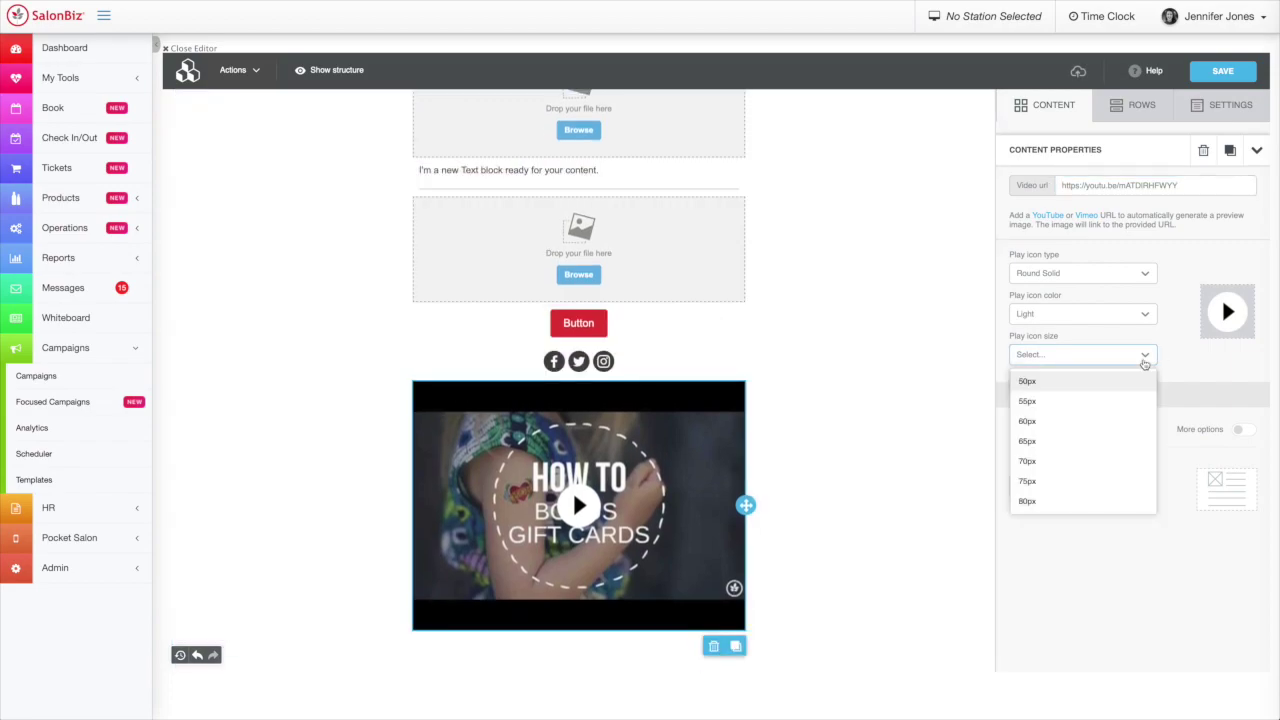
{"action": "left_click", "coordinate": [1042, 446]}
{"action": "left_click", "coordinate": [1060, 318]}
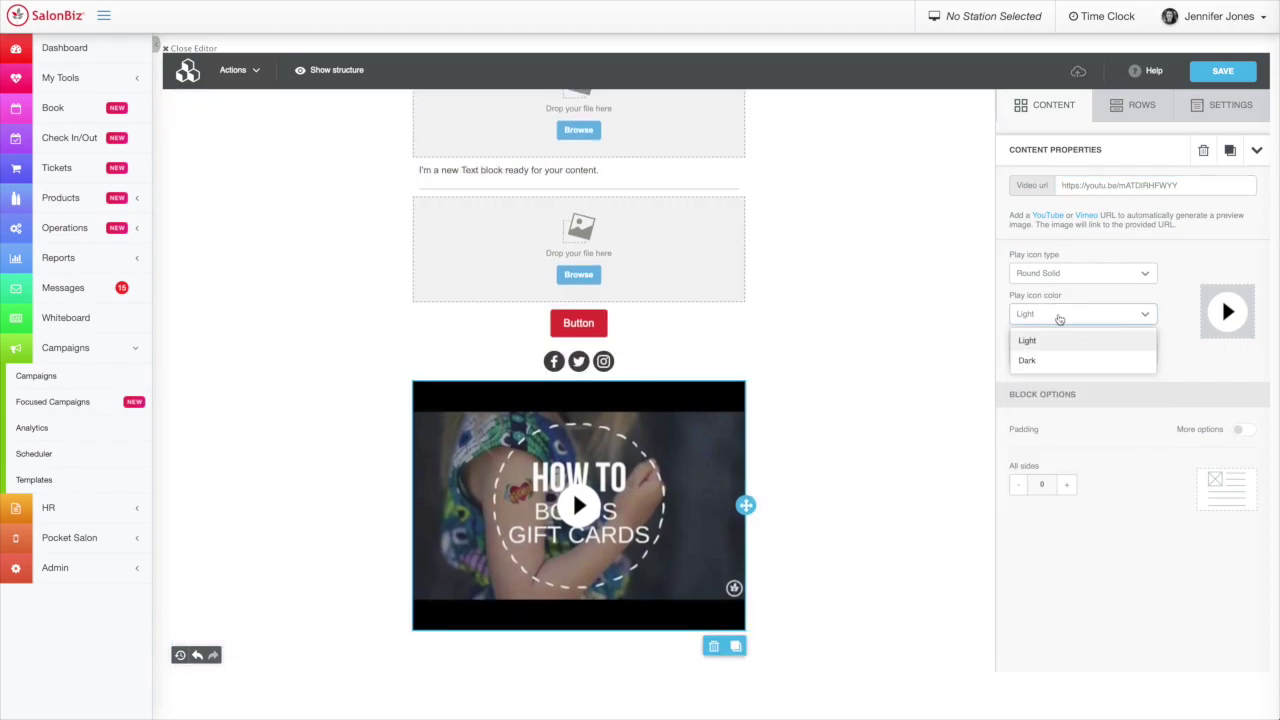
{"action": "left_click", "coordinate": [1052, 361]}
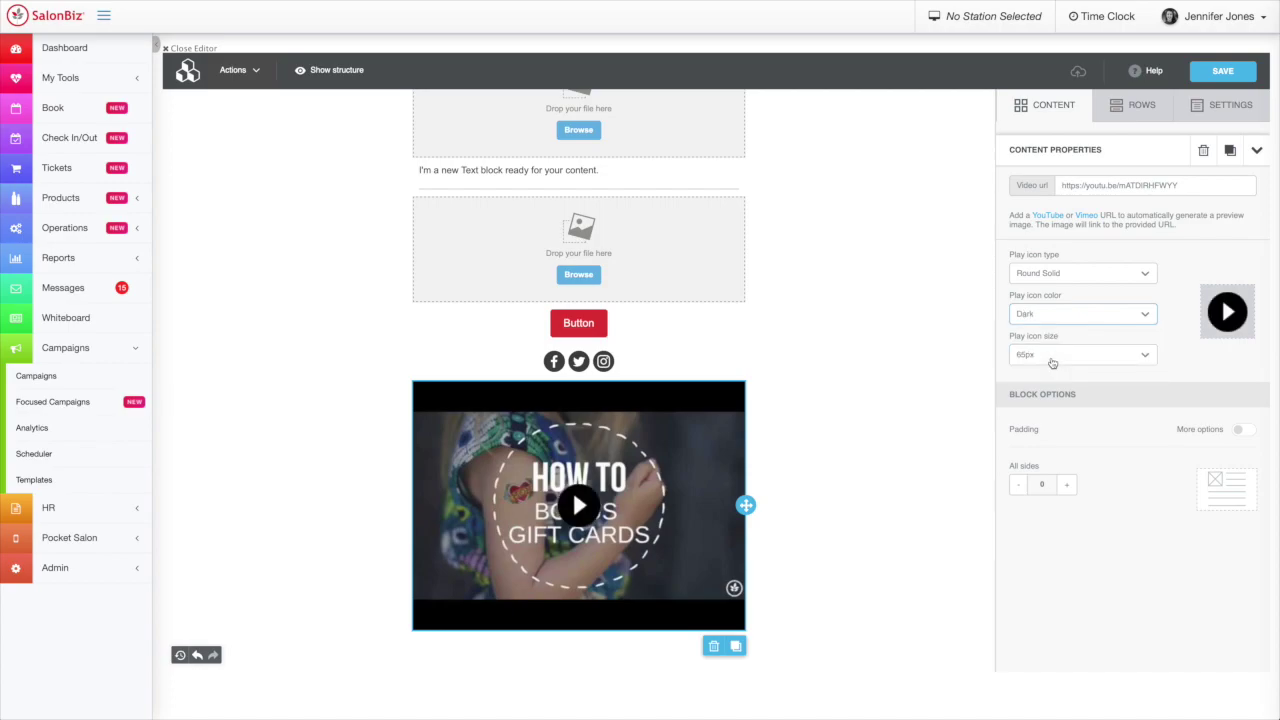
Save the 'First Try' template with its new video block
{"action": "left_click", "coordinate": [1141, 105]}
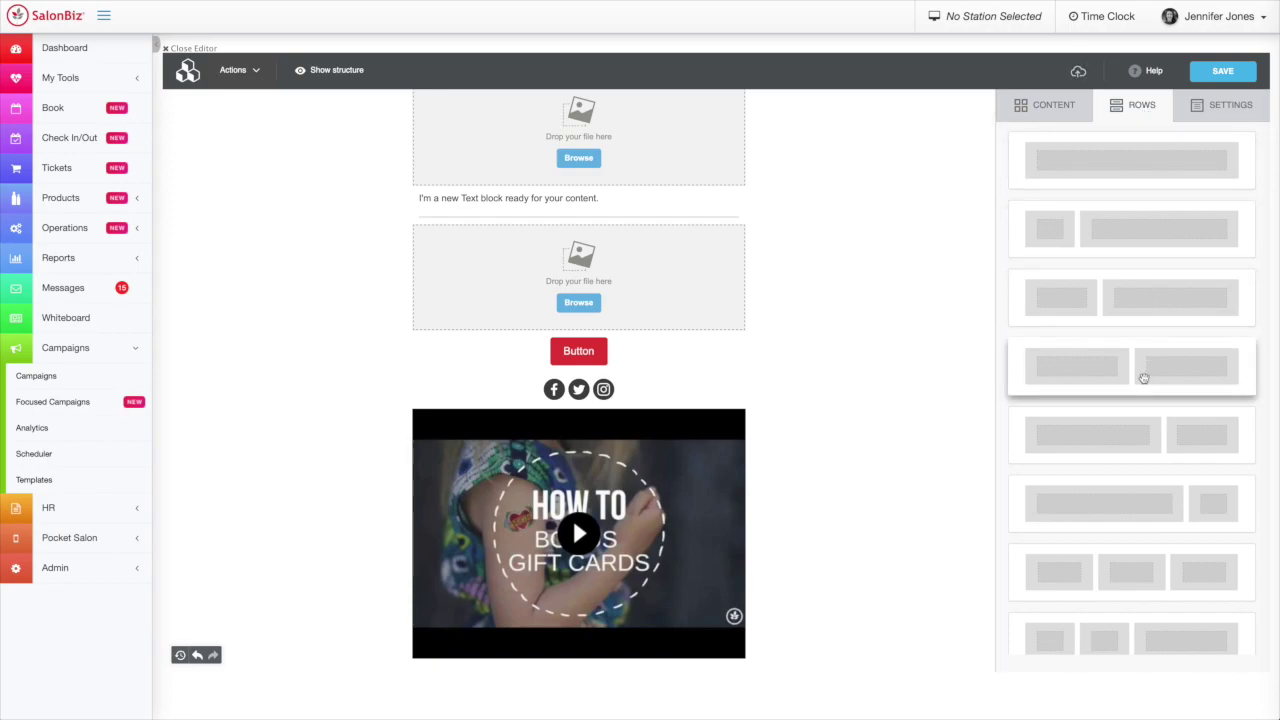
{"action": "left_click", "coordinate": [1226, 106]}
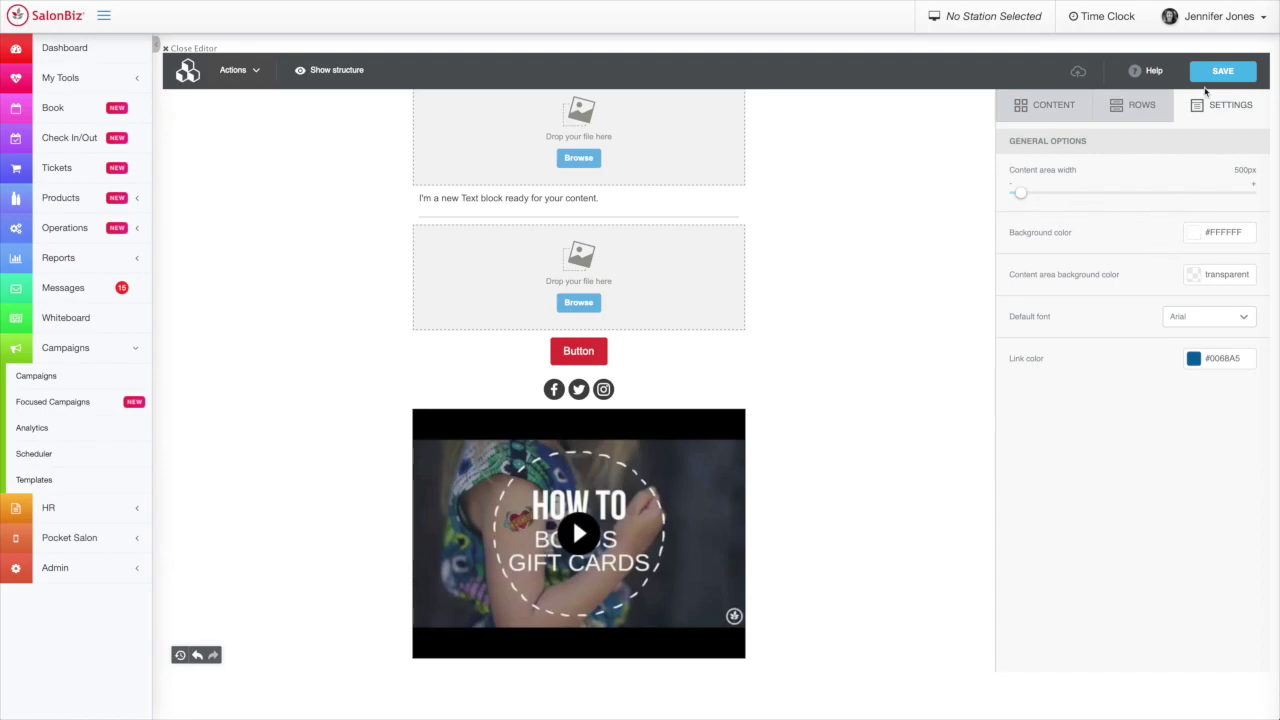
{"action": "left_click", "coordinate": [1232, 71]}
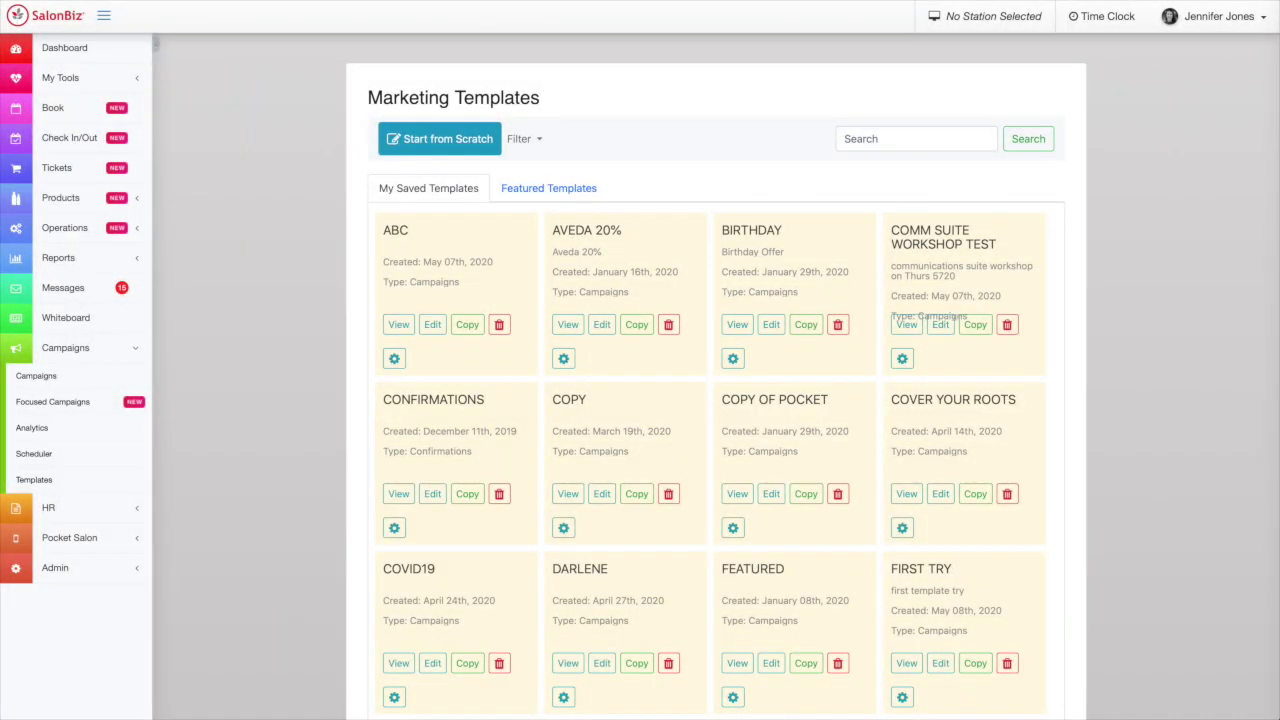
Copy the 'In Focus 1' template from page 3 of Featured Templates
{"action": "left_click", "coordinate": [546, 188]}
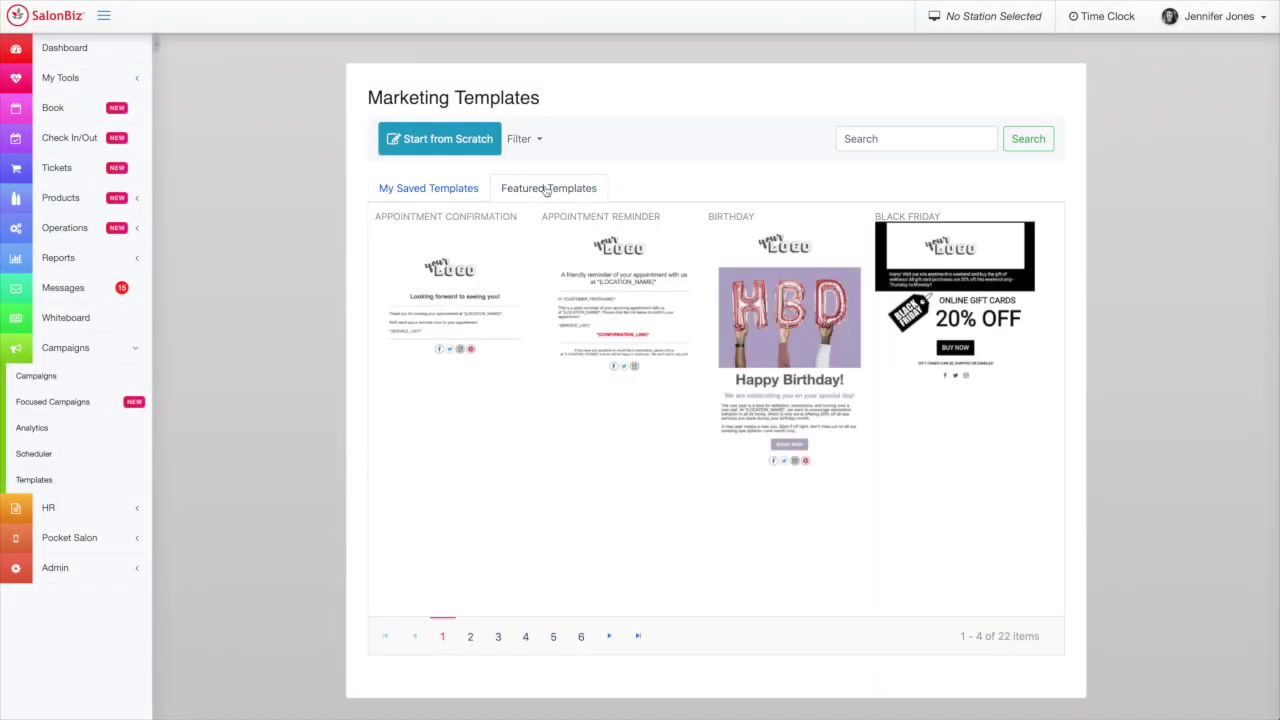
{"action": "left_click", "coordinate": [470, 637]}
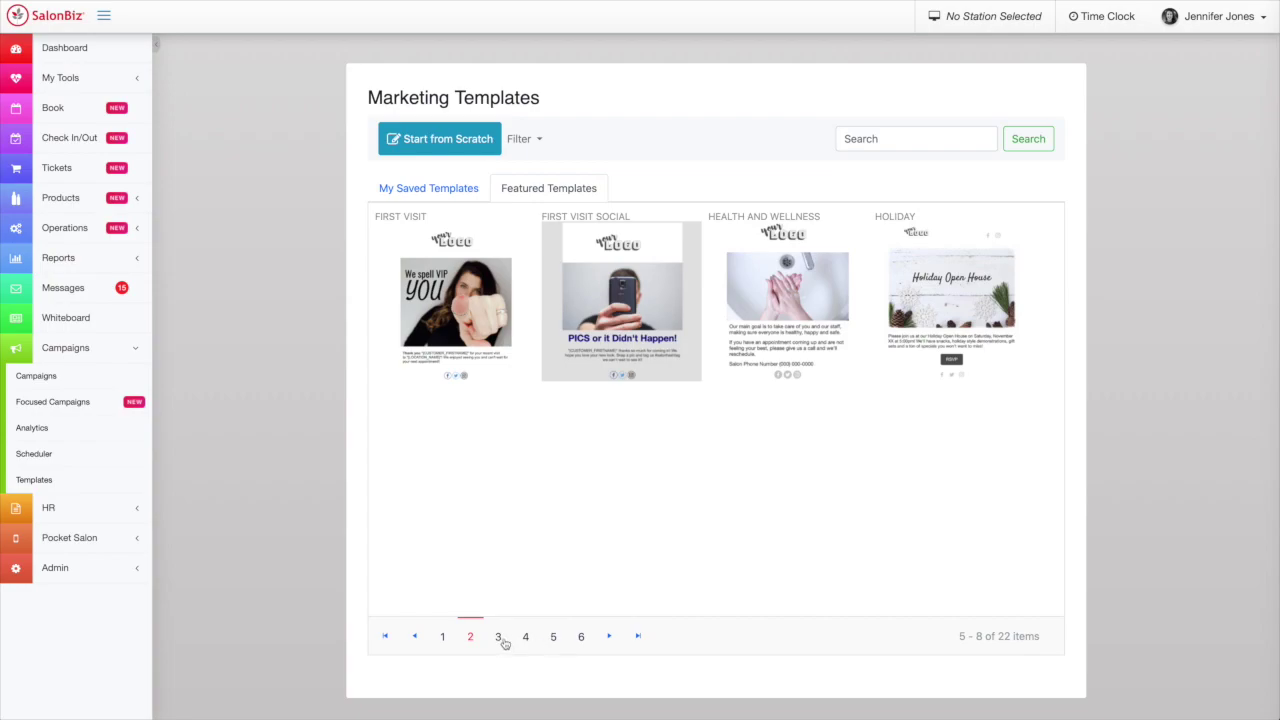
{"action": "left_click", "coordinate": [499, 640]}
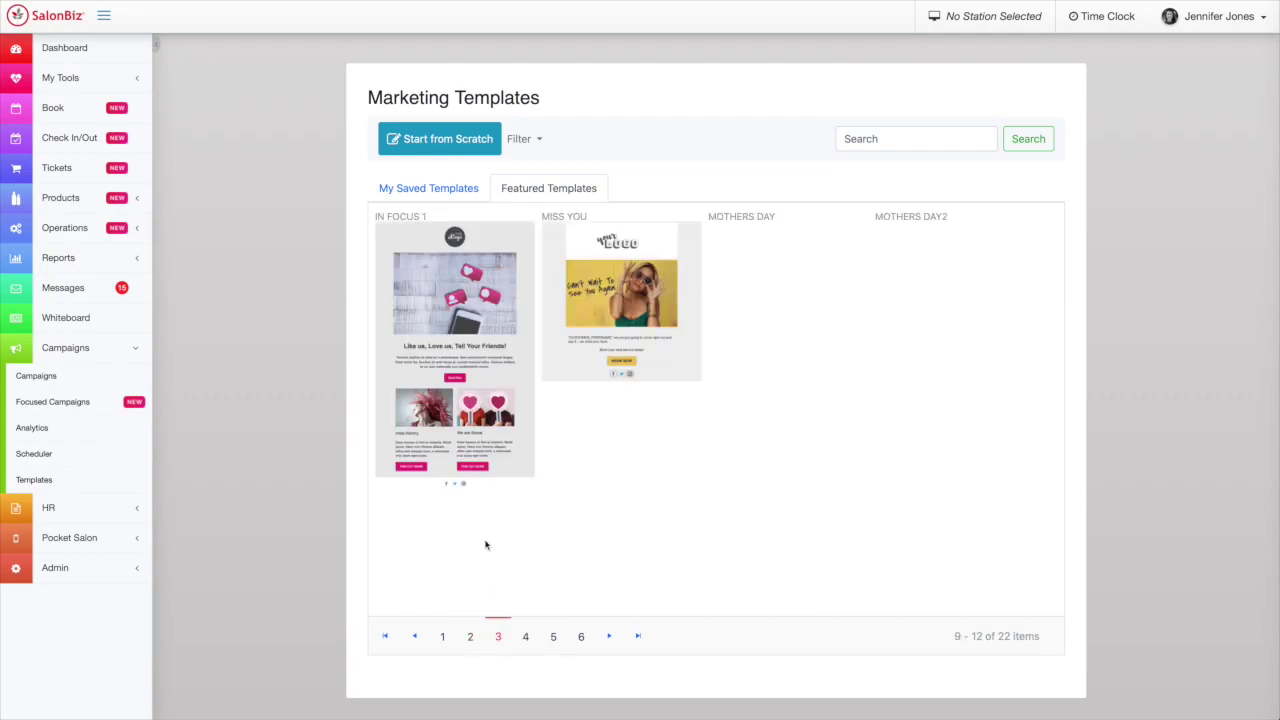
{"action": "mouse_move", "coordinate": [455, 350]}
{"action": "left_click", "coordinate": [473, 262]}
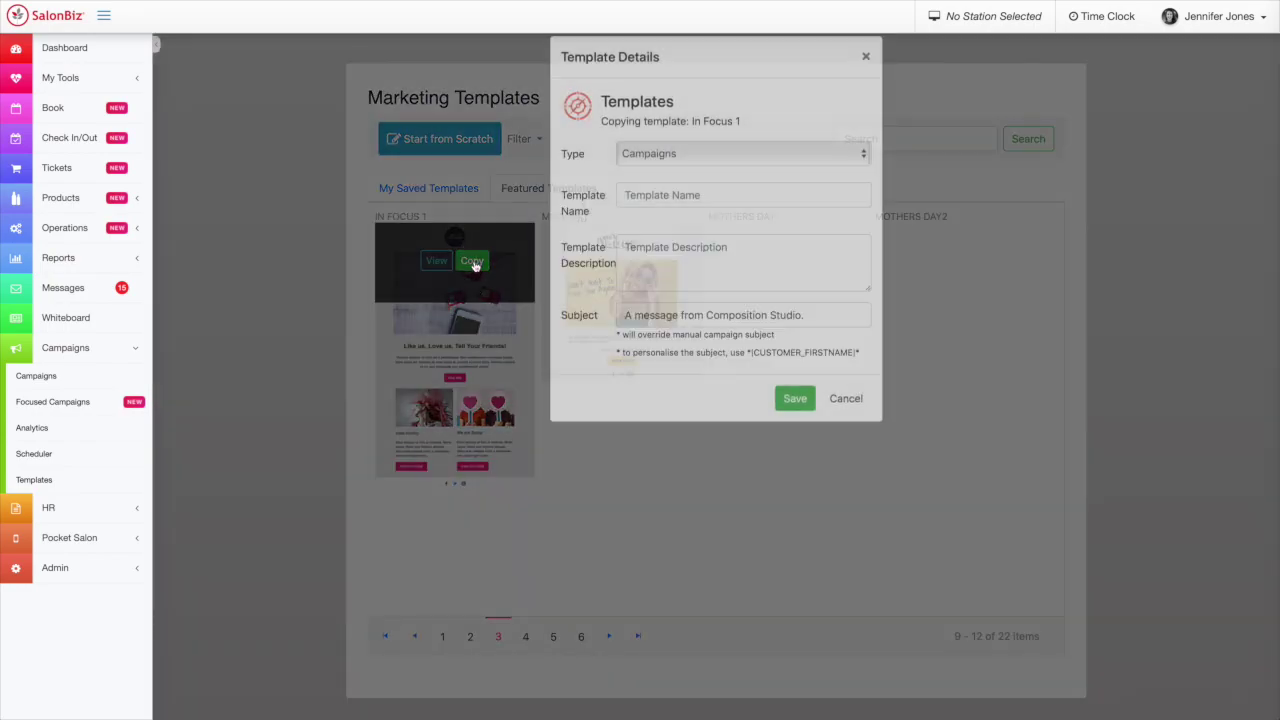
Name the copy 'Newsletter', describe it as 'All Client update', and save it
{"action": "left_click", "coordinate": [704, 212]}
{"action": "type", "text": "Newsletter"}
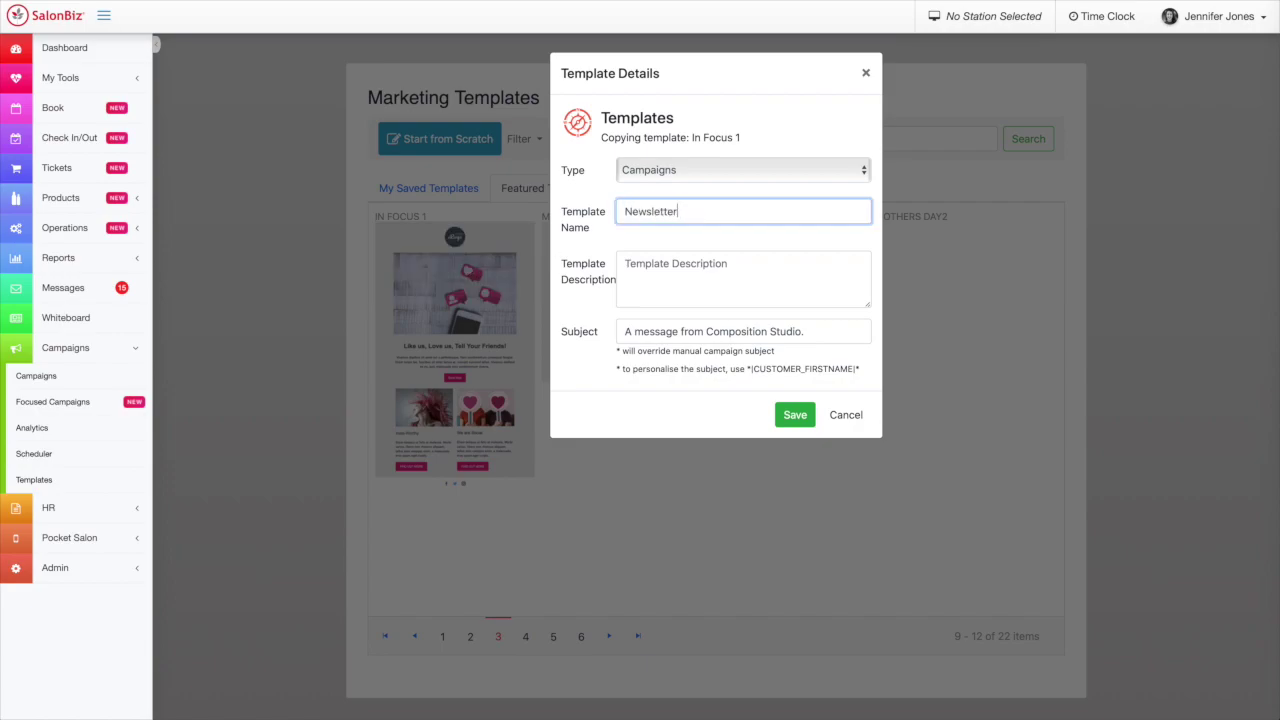
{"action": "left_click", "coordinate": [638, 272]}
{"action": "type", "text": "All Client update"}
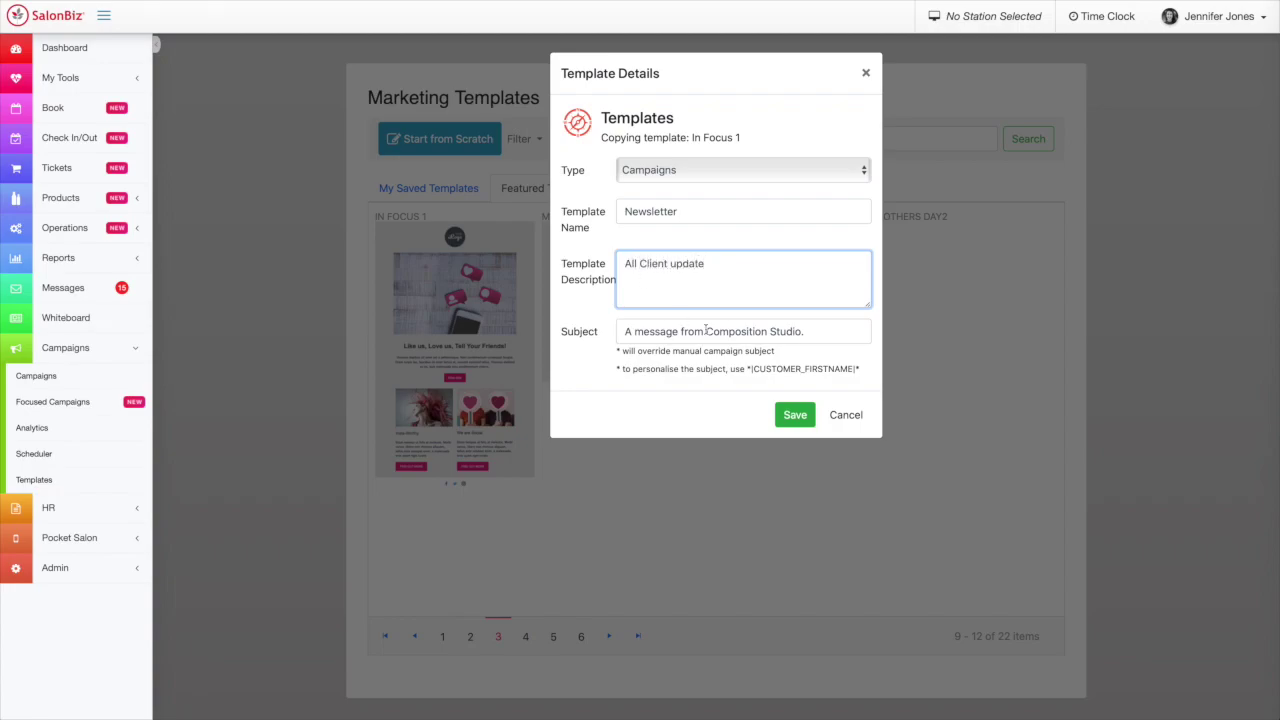
{"action": "left_click", "coordinate": [794, 414]}
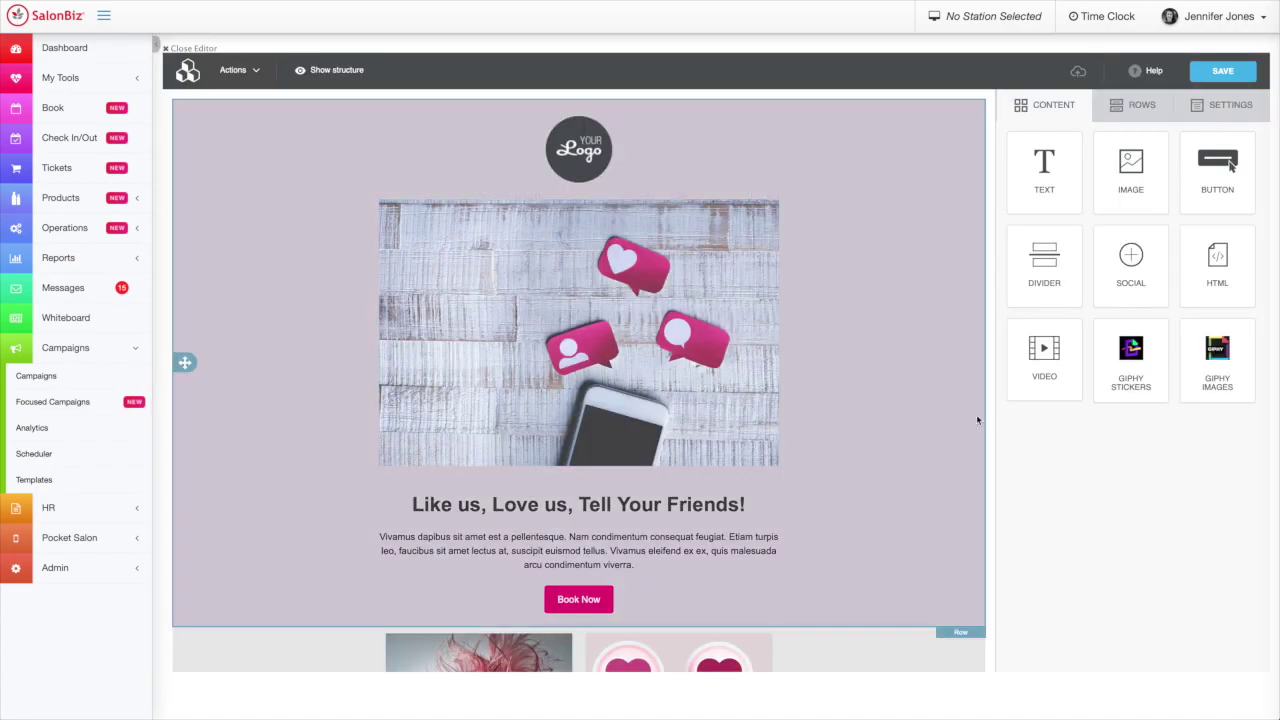
Select the YOUR Logo placeholder and bring up the file manager to replace its image
{"action": "left_click", "coordinate": [603, 155]}
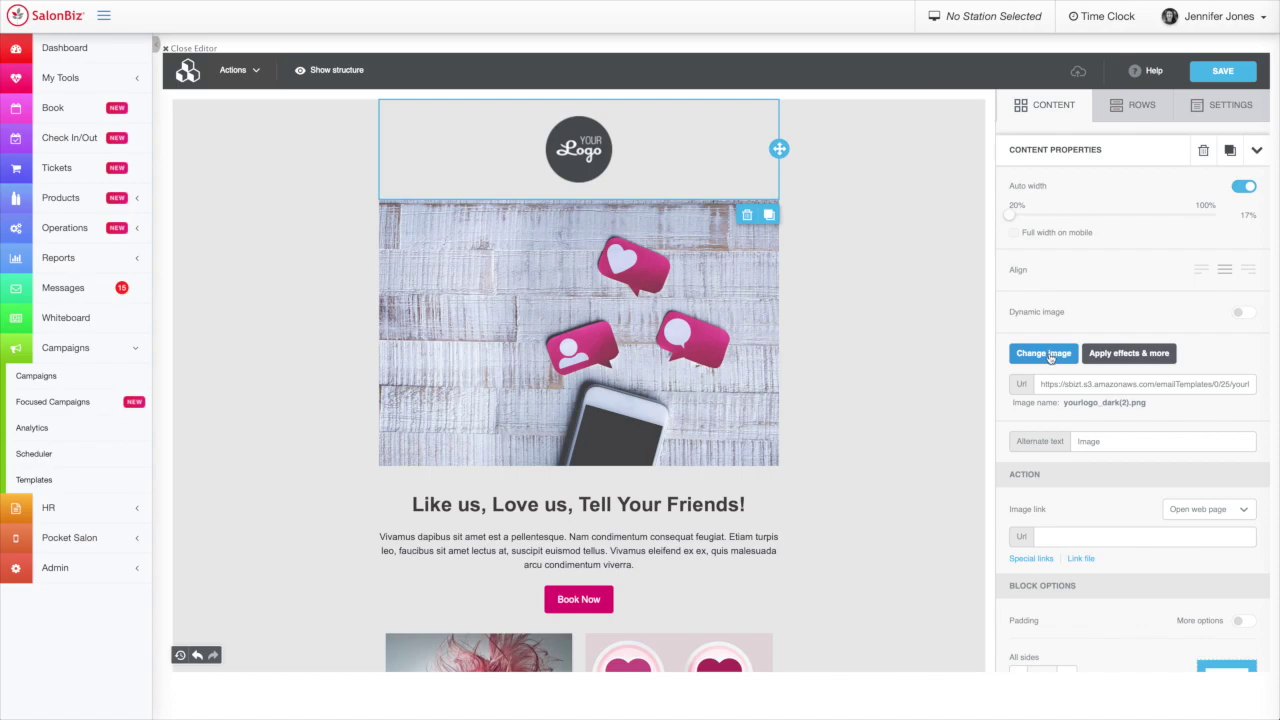
{"action": "left_click", "coordinate": [1048, 356]}
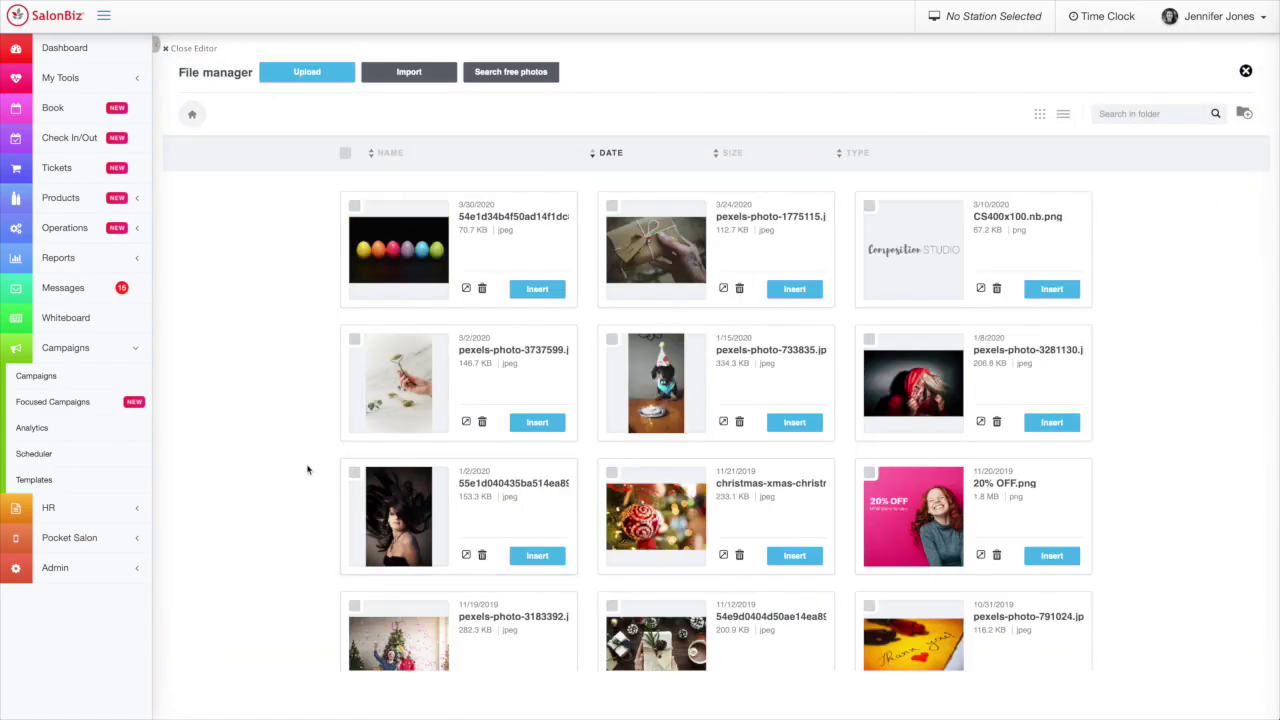
Insert CS400x100.nb.png from the File manager in place of the placeholder logo
{"action": "scroll", "coordinate": [308, 470], "scroll_direction": "down", "scroll_amount": 1}
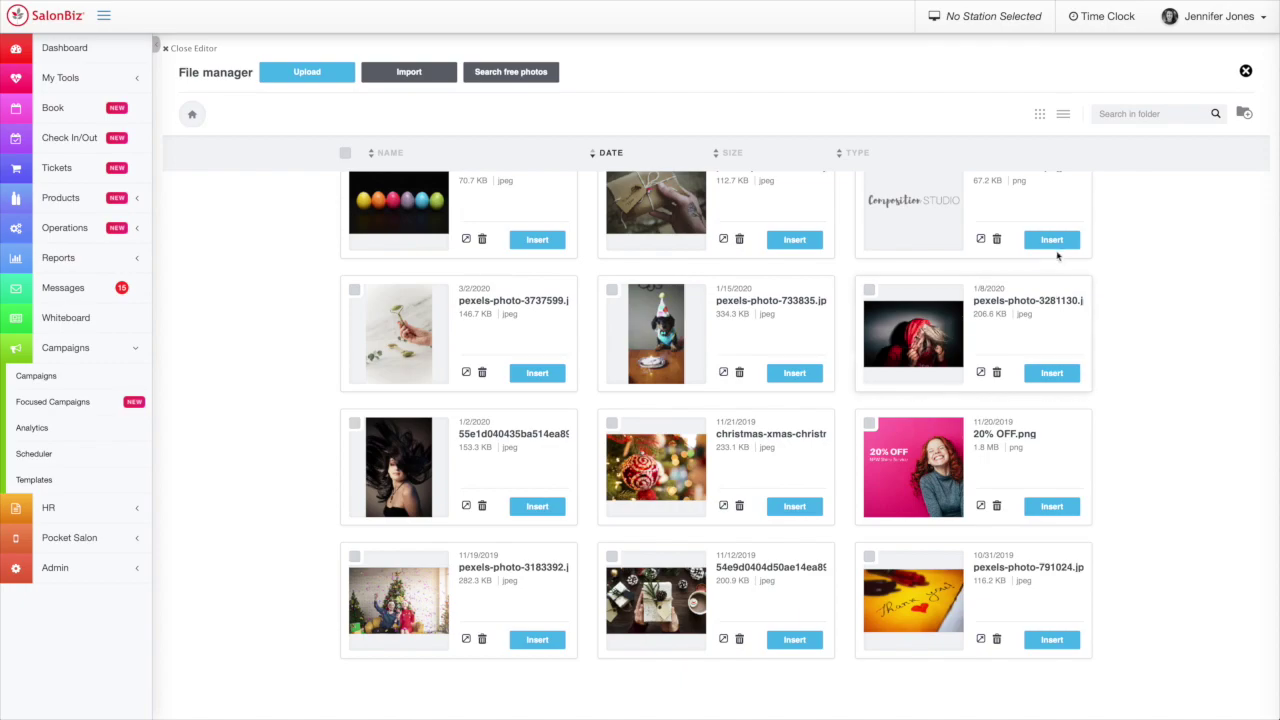
{"action": "left_click", "coordinate": [1050, 242]}
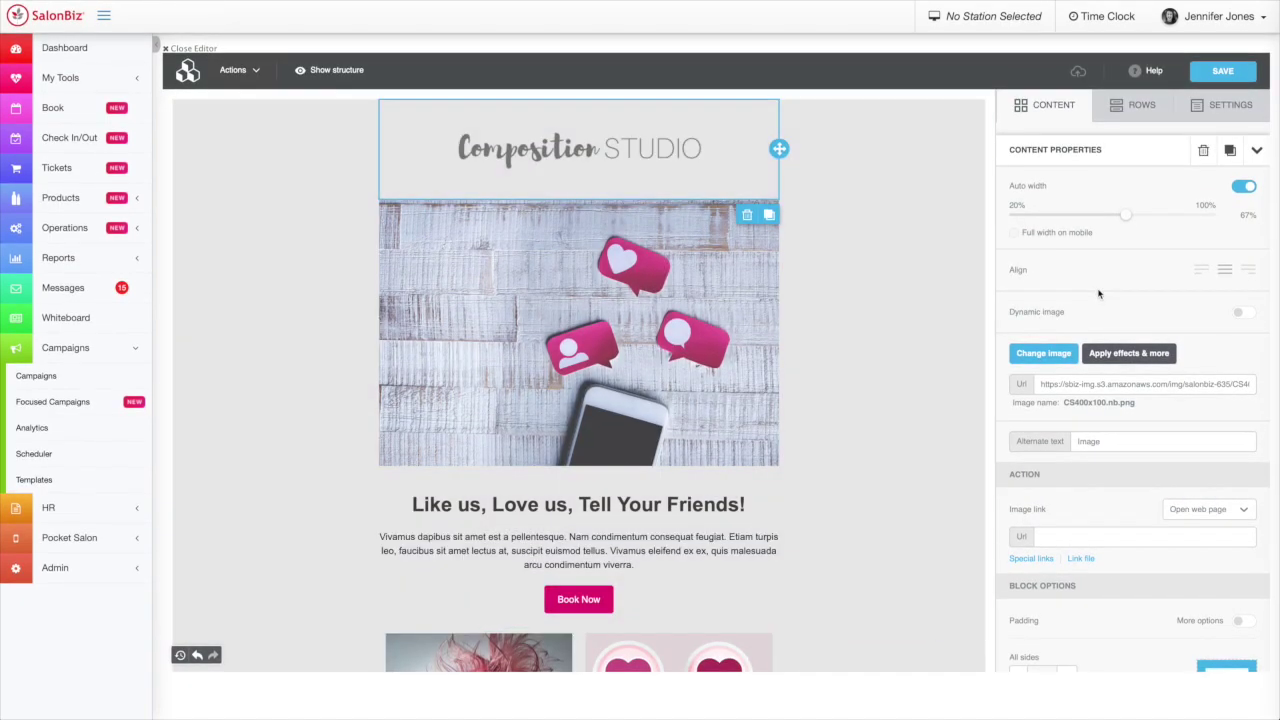
{"action": "mouse_move", "coordinate": [662, 302]}
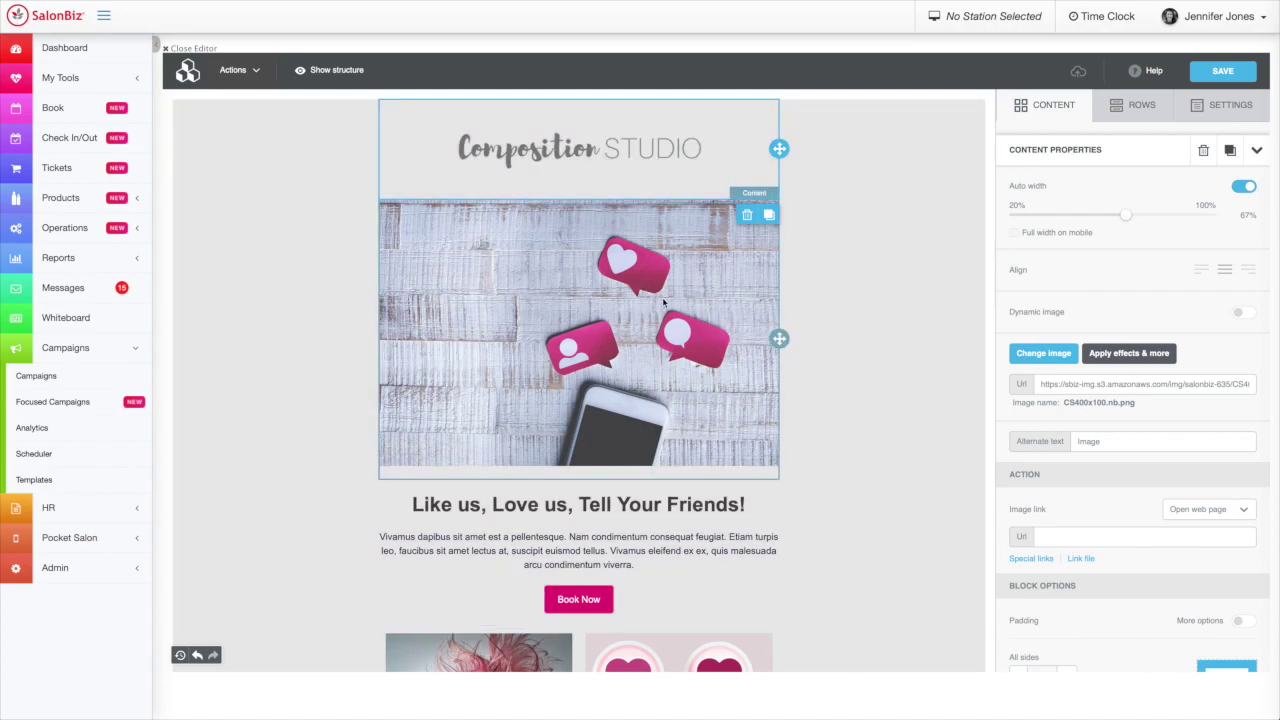
Scroll down and select the row holding the 'Like us, Love us, Tell Your Friends!' heading
{"action": "scroll", "coordinate": [663, 302], "scroll_direction": "down", "scroll_amount": 1}
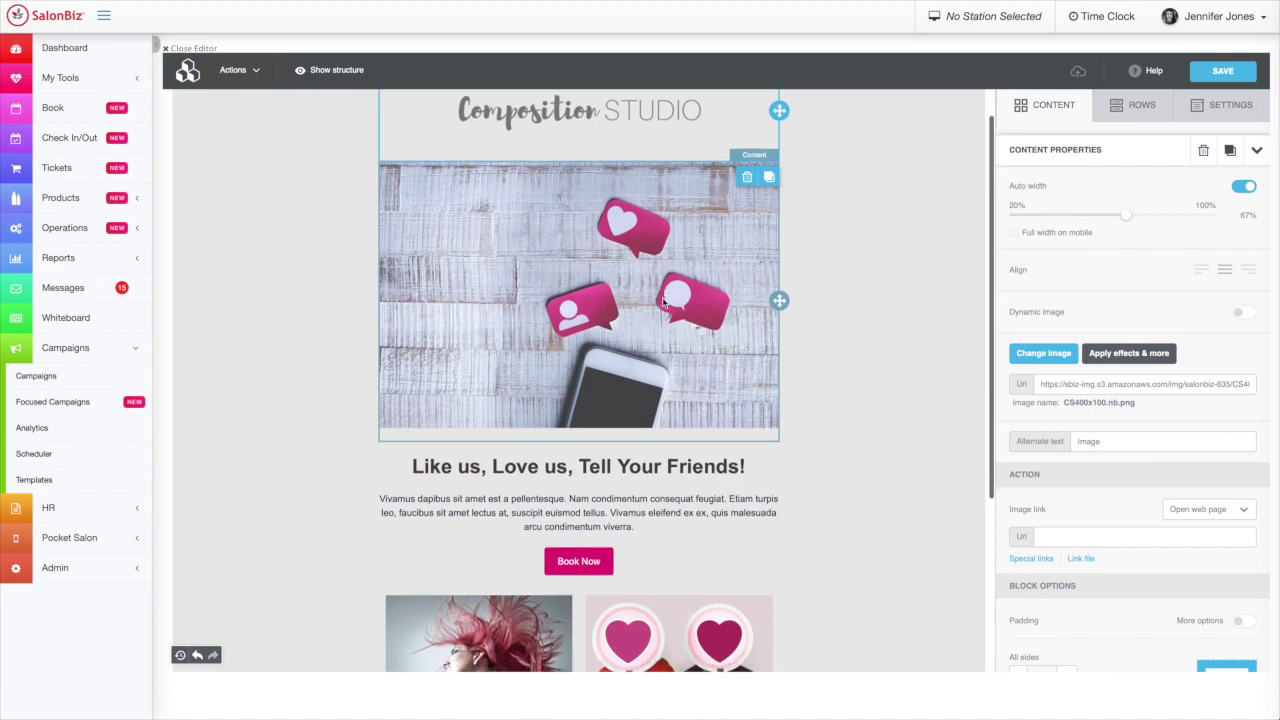
{"action": "scroll", "coordinate": [663, 302], "scroll_direction": "down", "scroll_amount": 1}
{"action": "scroll", "coordinate": [663, 302], "scroll_direction": "down", "scroll_amount": 1}
{"action": "scroll", "coordinate": [663, 302], "scroll_direction": "down", "scroll_amount": 1}
{"action": "scroll", "coordinate": [663, 302], "scroll_direction": "down", "scroll_amount": 2}
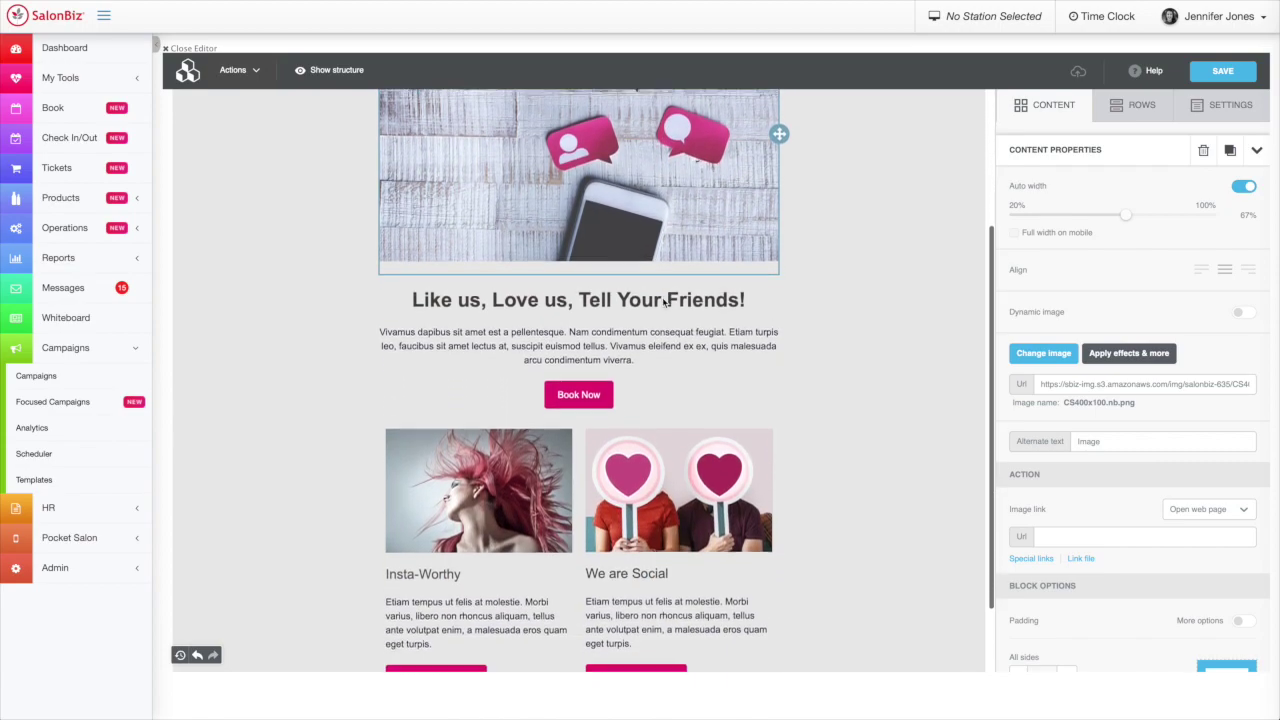
{"action": "scroll", "coordinate": [663, 302], "scroll_direction": "down", "scroll_amount": 1}
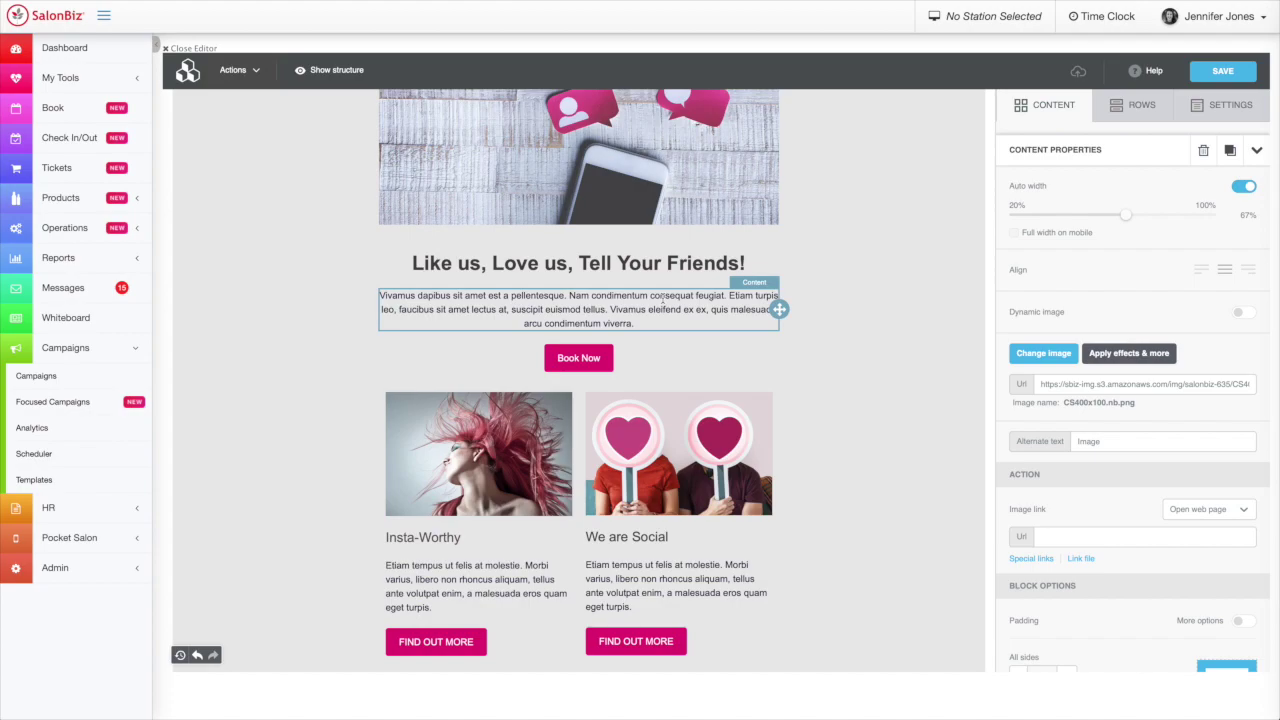
{"action": "left_click", "coordinate": [663, 298]}
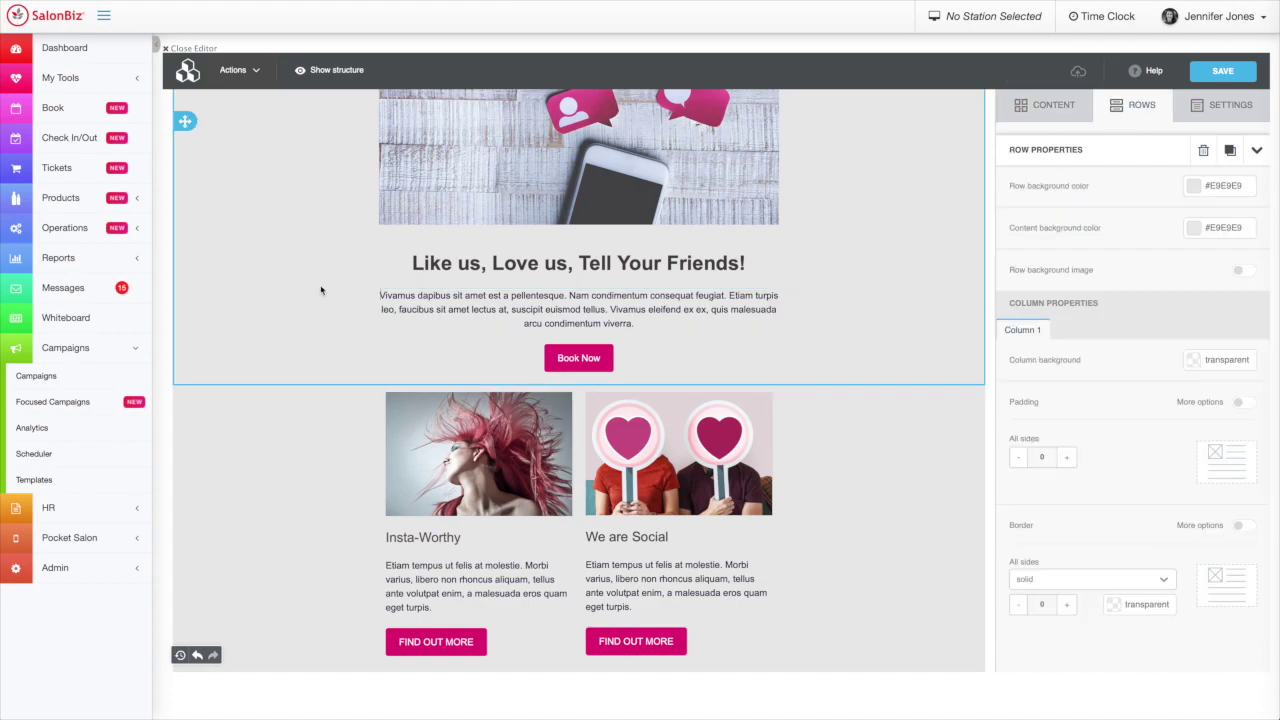
Replace the heading with 'Dear' followed by the Customer First Name merge tag
{"action": "left_click", "coordinate": [543, 264]}
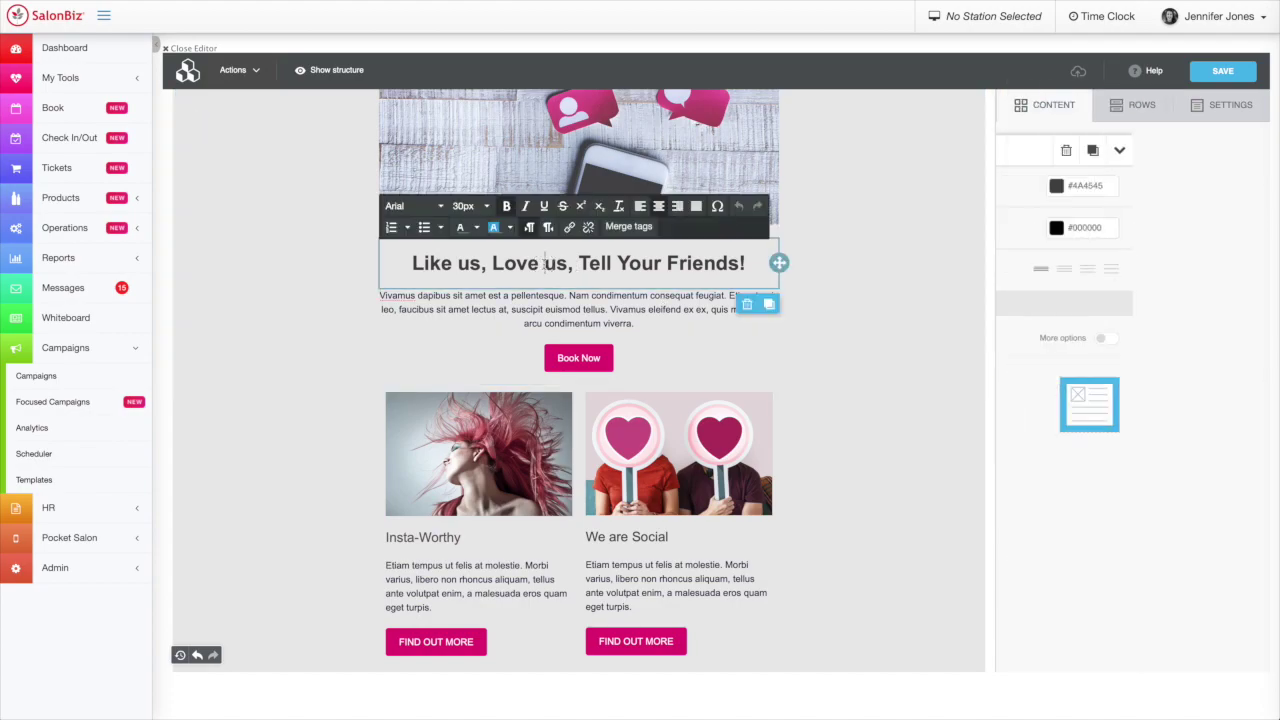
{"action": "left_click_drag", "start_coordinate": [412, 264], "coordinate": [743, 265]}
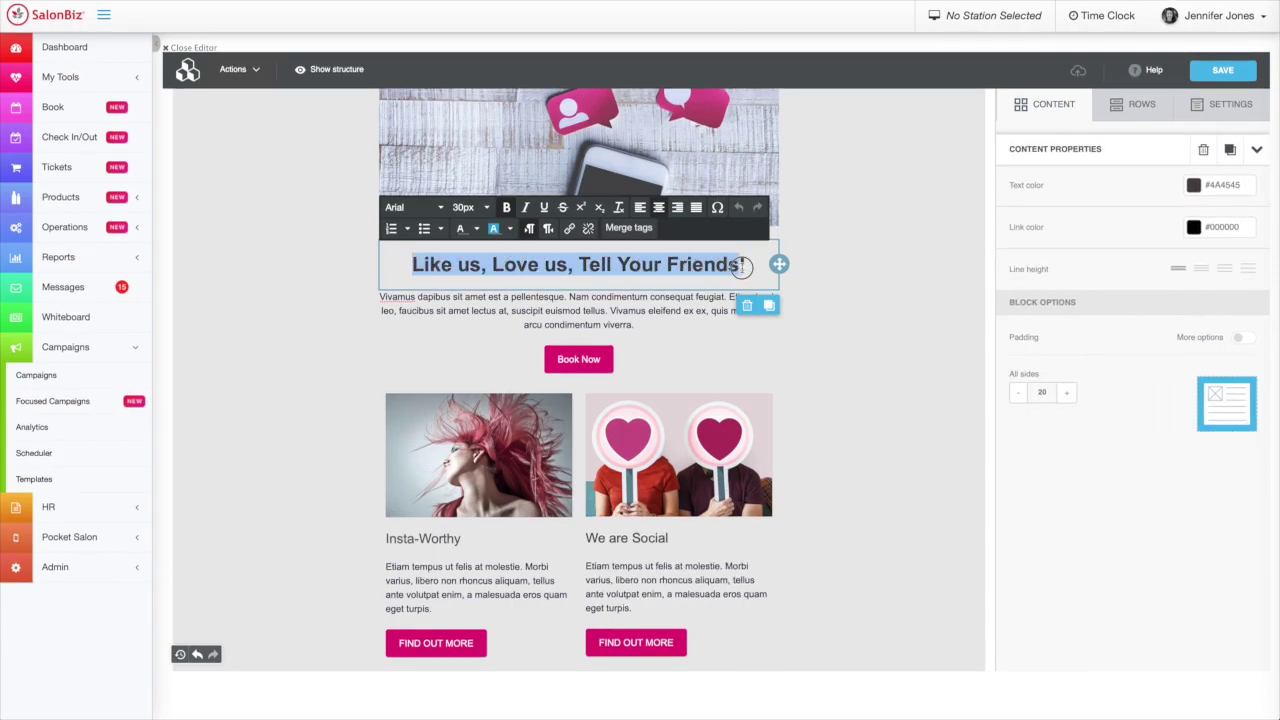
{"action": "type", "text": "Dear"}
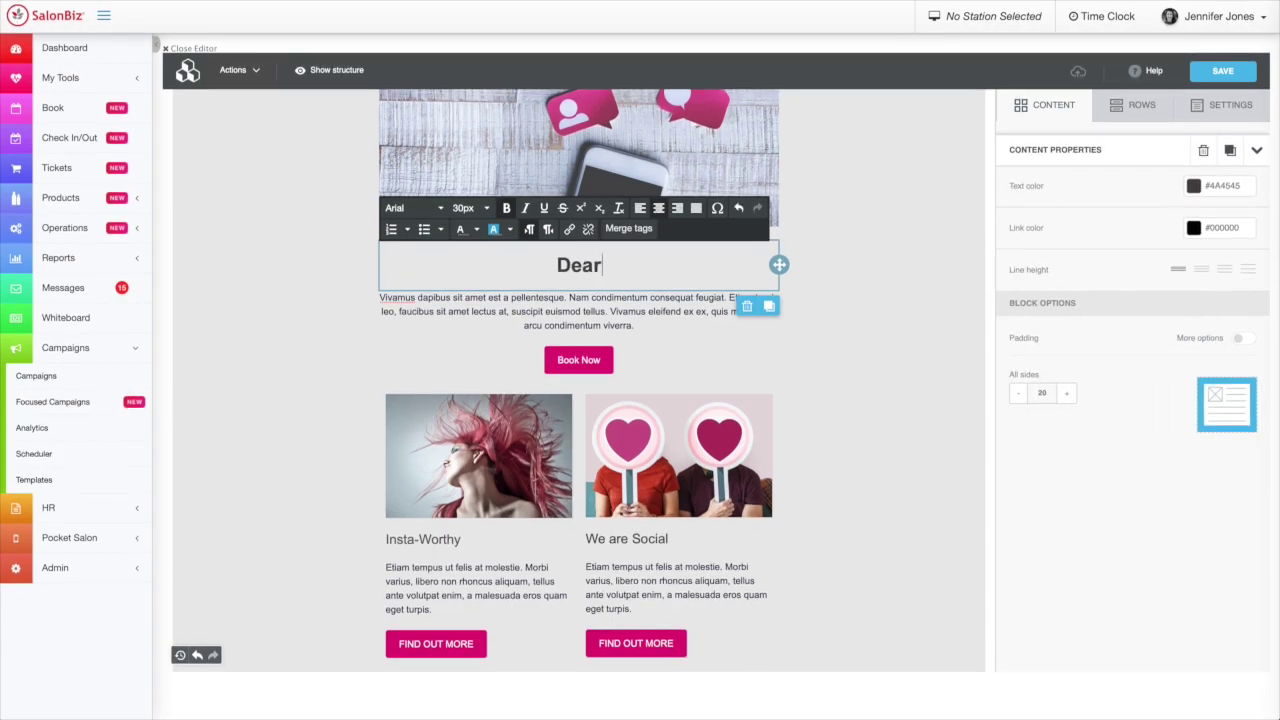
{"action": "left_click", "coordinate": [647, 231]}
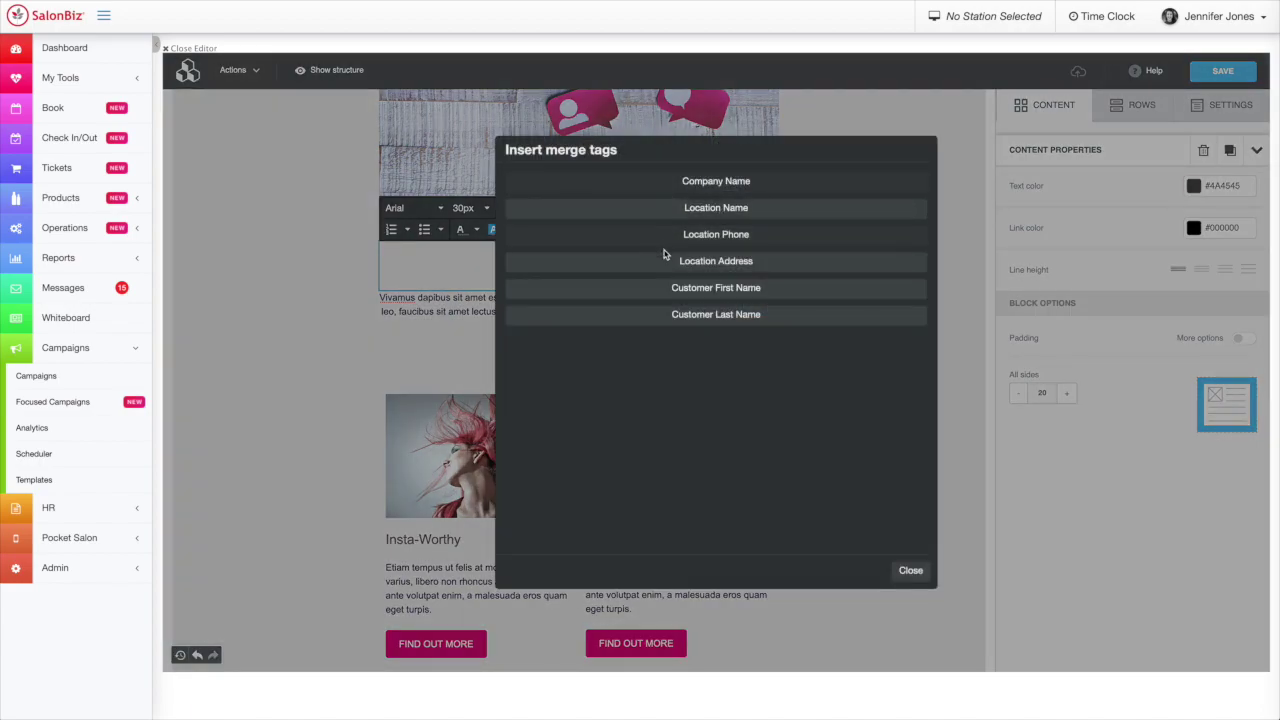
{"action": "left_click", "coordinate": [671, 288]}
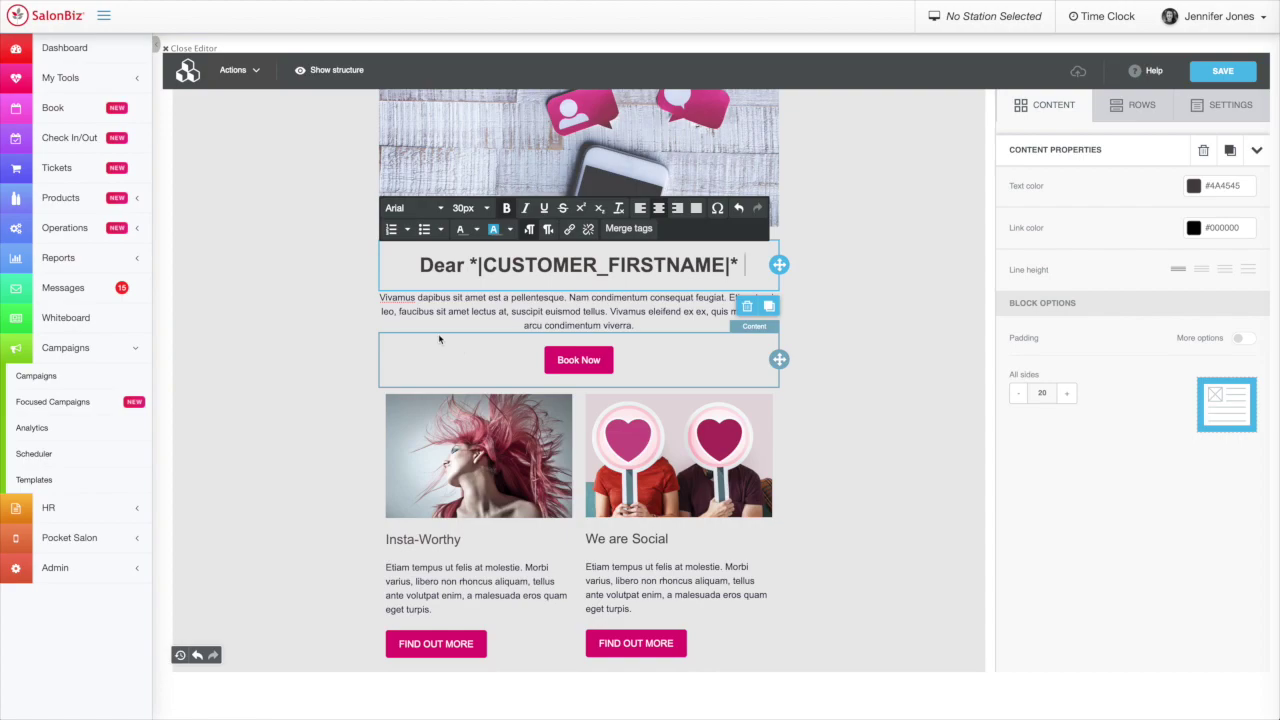
{"action": "scroll", "coordinate": [420, 313], "scroll_direction": "down", "scroll_amount": 1}
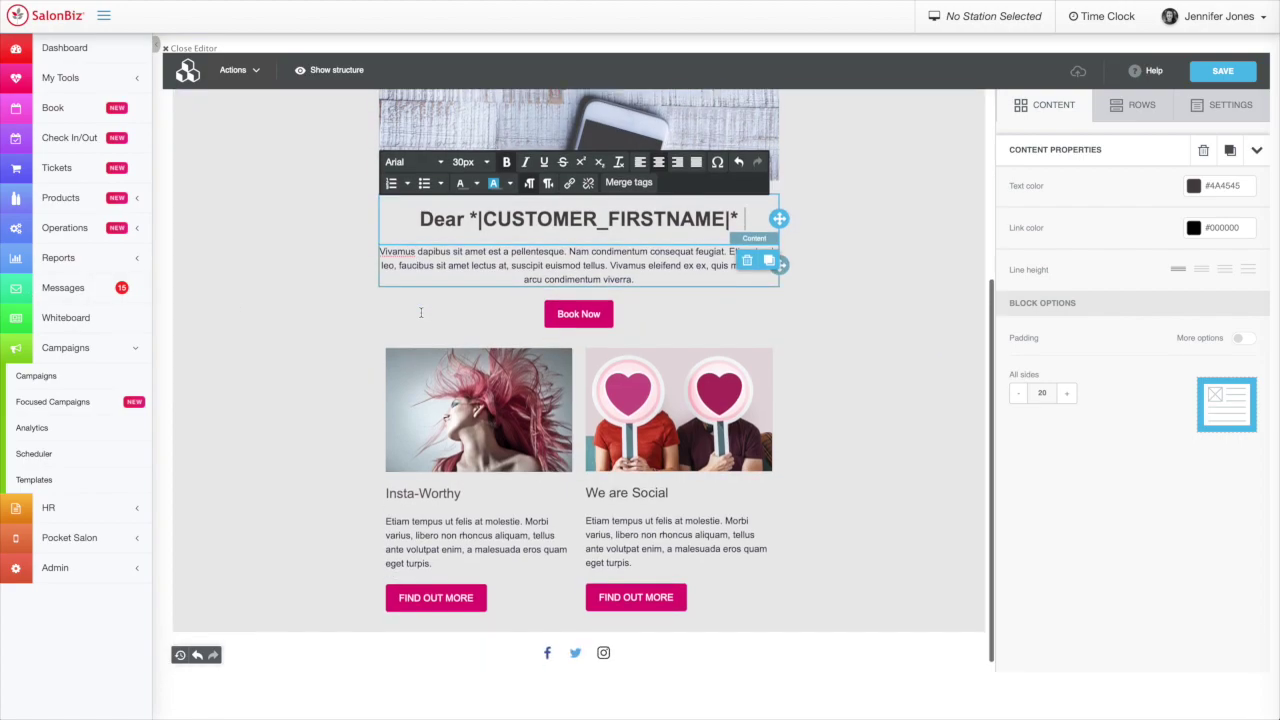